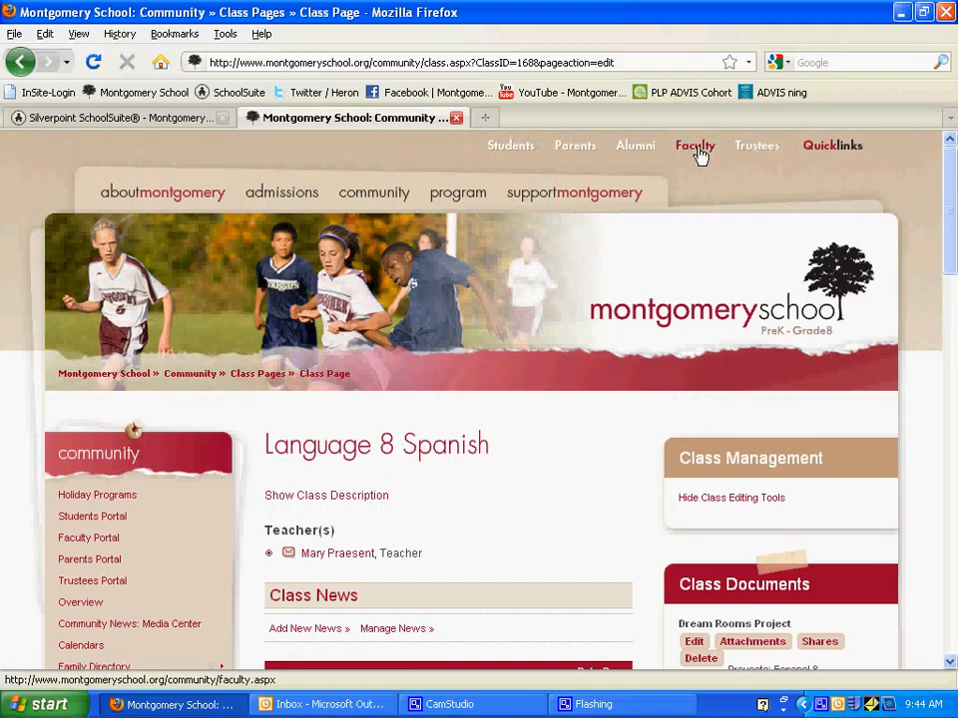
Step: Hide the class editing tools and review the Language 8 Spanish page's homework, links and documents as visitors see them
{"action": "left_click_drag", "start_coordinate": [948, 263], "coordinate": [945, 331]}
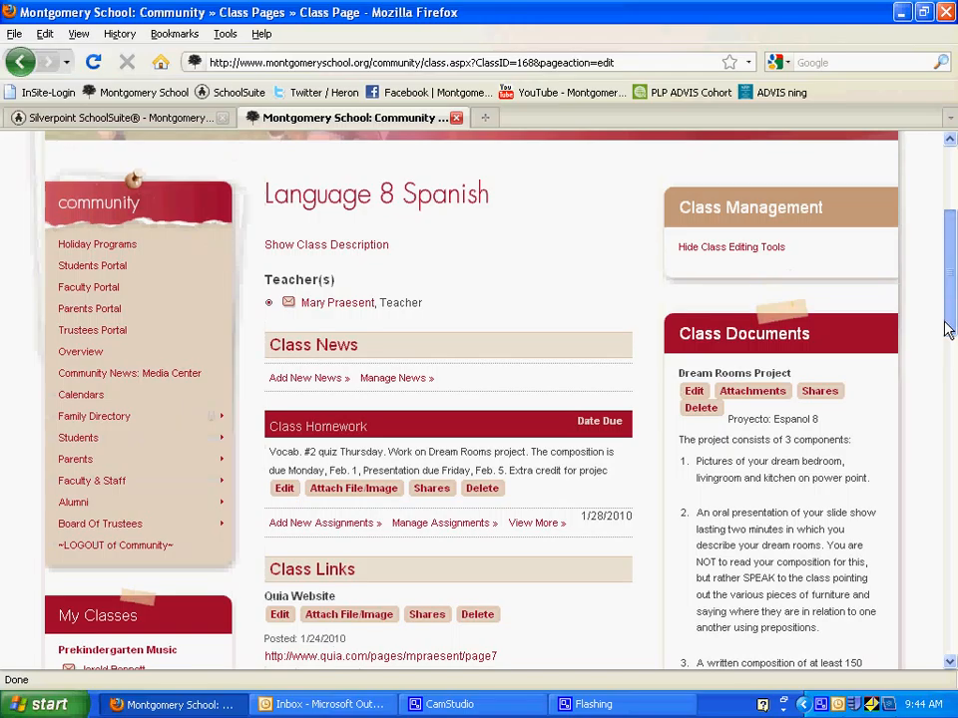
{"action": "left_click", "coordinate": [714, 250]}
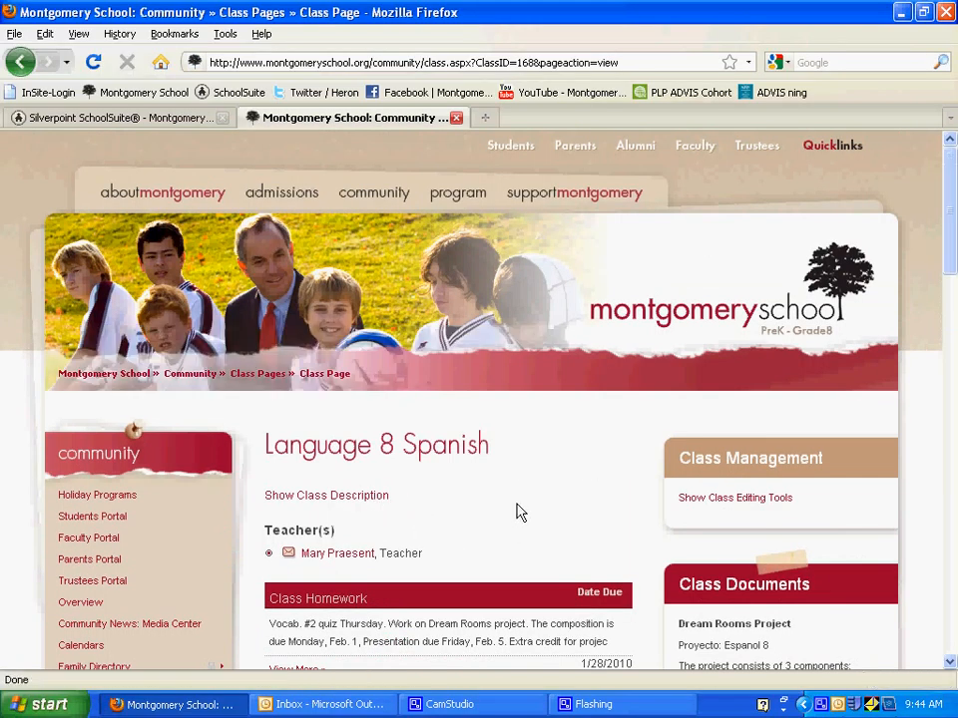
{"action": "scroll", "coordinate": [478, 509], "scroll_direction": "down", "scroll_amount": 5}
{"action": "scroll", "coordinate": [567, 528], "scroll_direction": "down", "scroll_amount": 2}
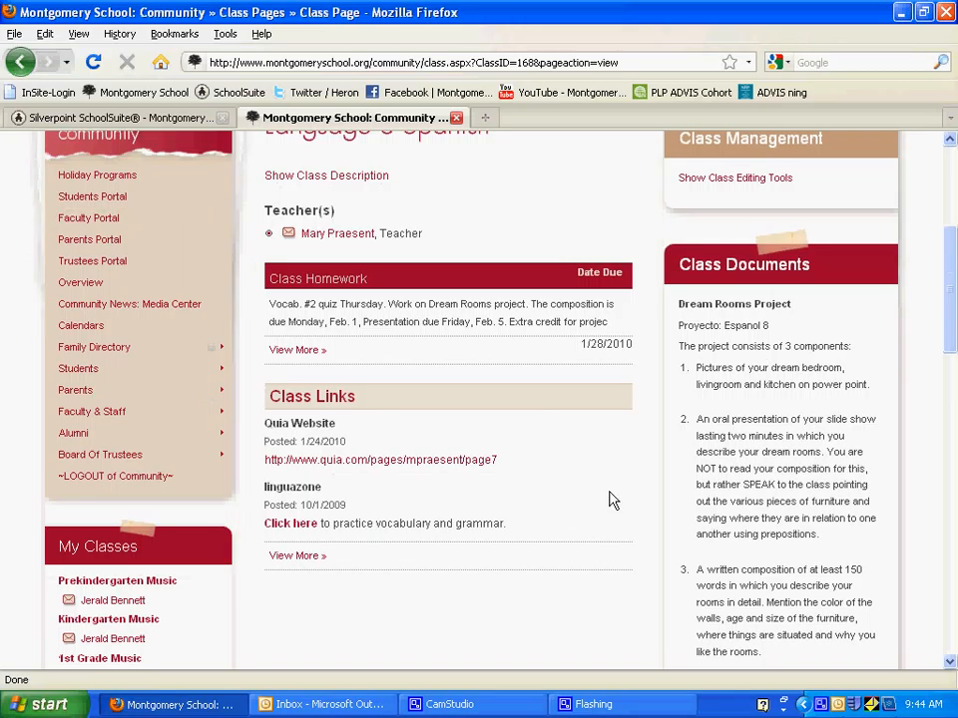
{"action": "scroll", "coordinate": [618, 493], "scroll_direction": "down", "scroll_amount": 1}
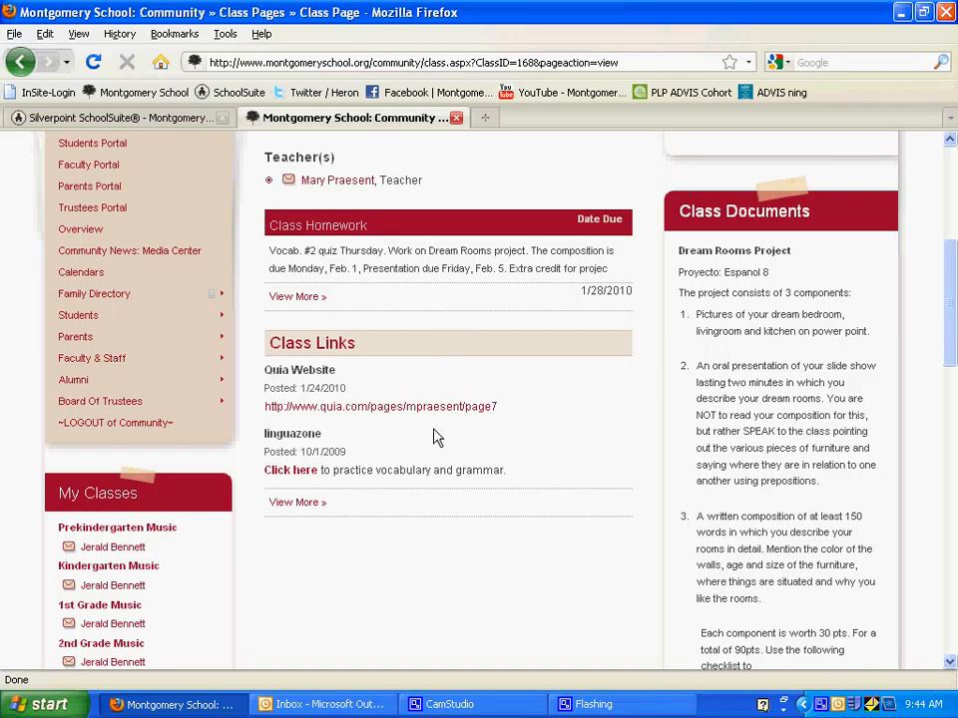
{"action": "scroll", "coordinate": [514, 423], "scroll_direction": "up", "scroll_amount": 3}
{"action": "scroll", "coordinate": [543, 413], "scroll_direction": "down", "scroll_amount": 2}
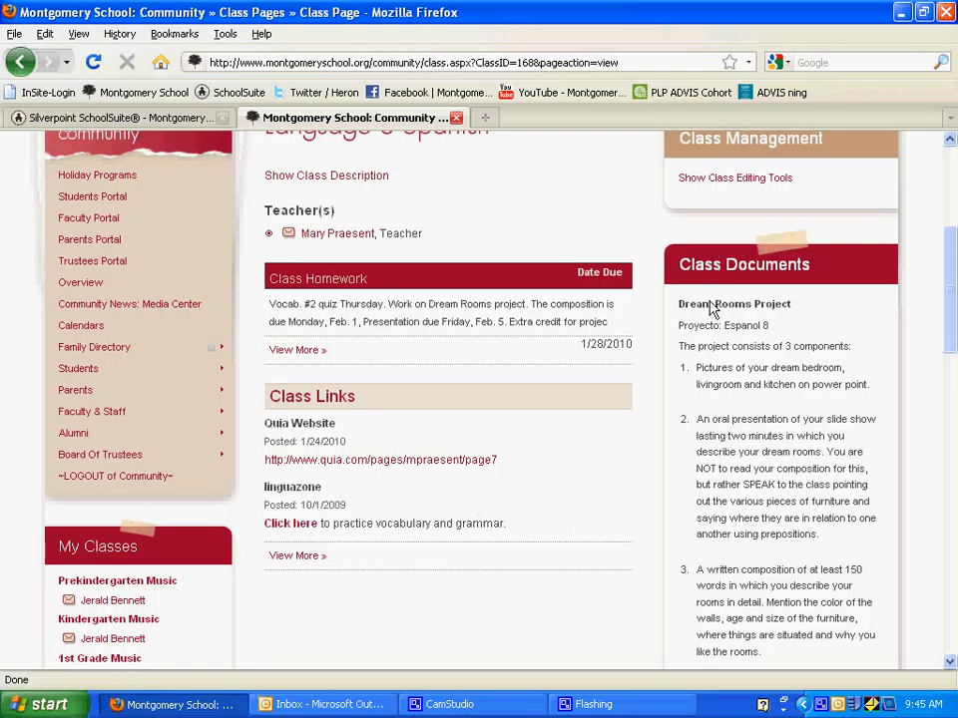
Step: Show the class editing tools again and start a new entry under Class Links
{"action": "left_click", "coordinate": [698, 186]}
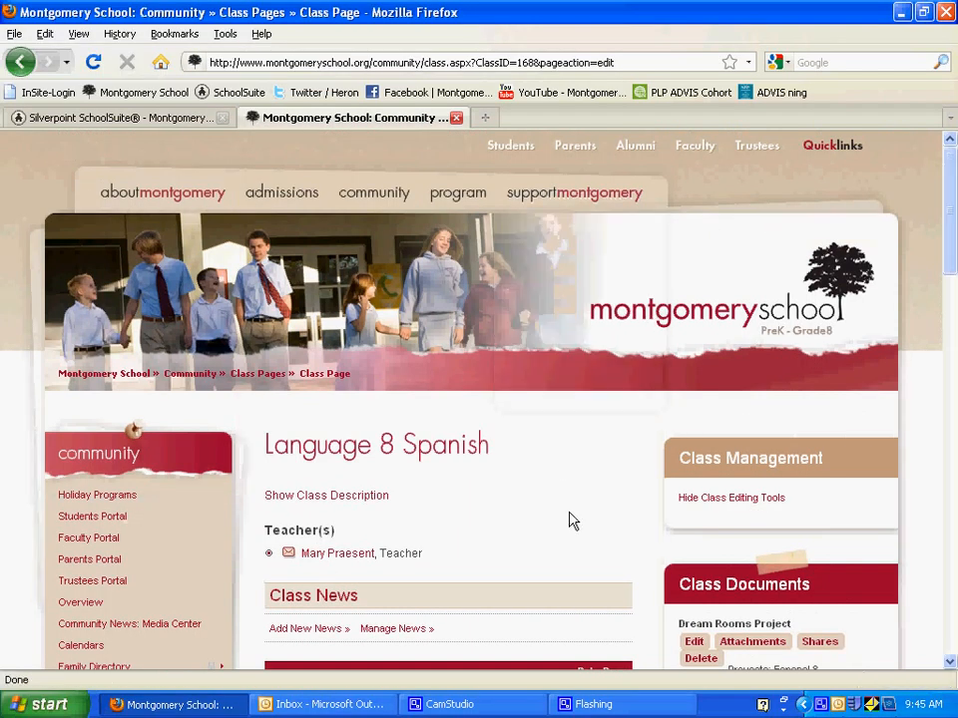
{"action": "scroll", "coordinate": [613, 520], "scroll_direction": "down", "scroll_amount": 2}
{"action": "scroll", "coordinate": [618, 443], "scroll_direction": "down", "scroll_amount": 3}
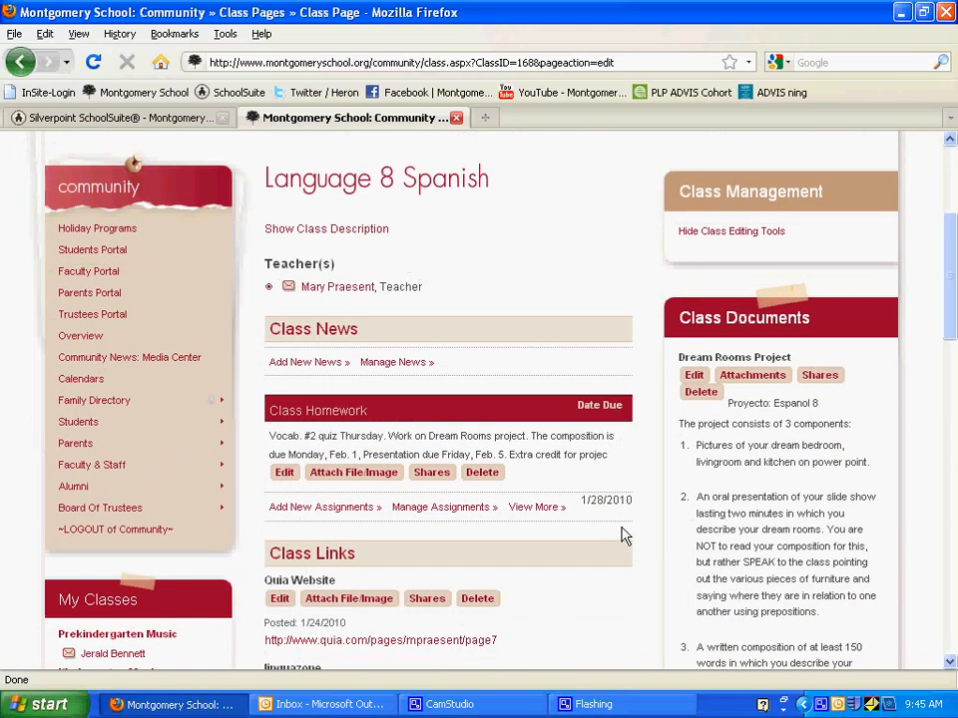
{"action": "scroll", "coordinate": [639, 577], "scroll_direction": "down", "scroll_amount": 2}
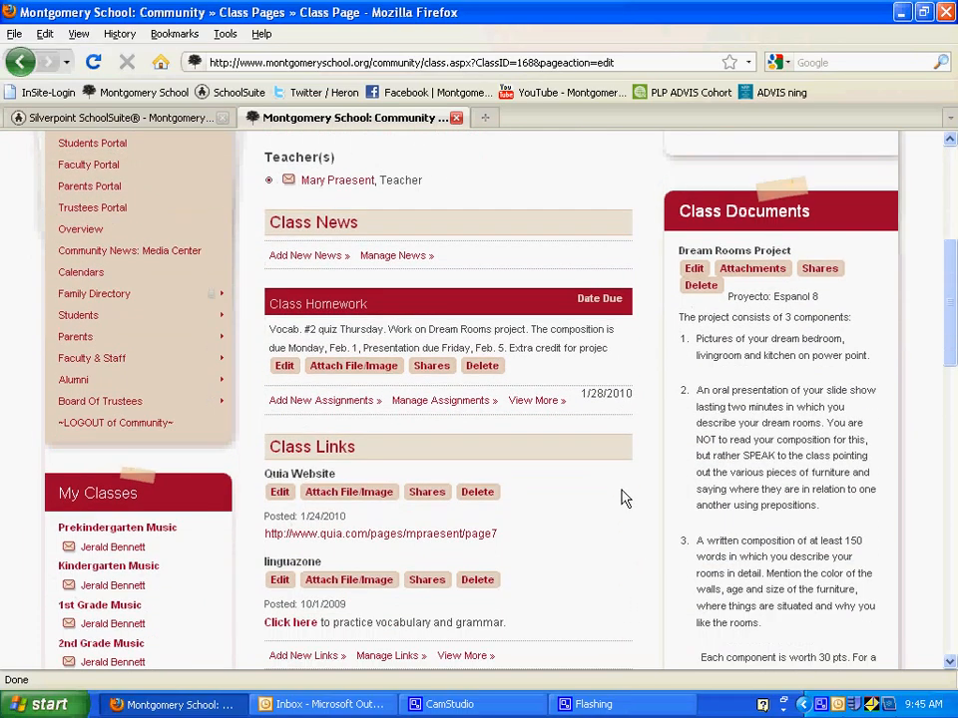
{"action": "scroll", "coordinate": [592, 468], "scroll_direction": "down", "scroll_amount": 3}
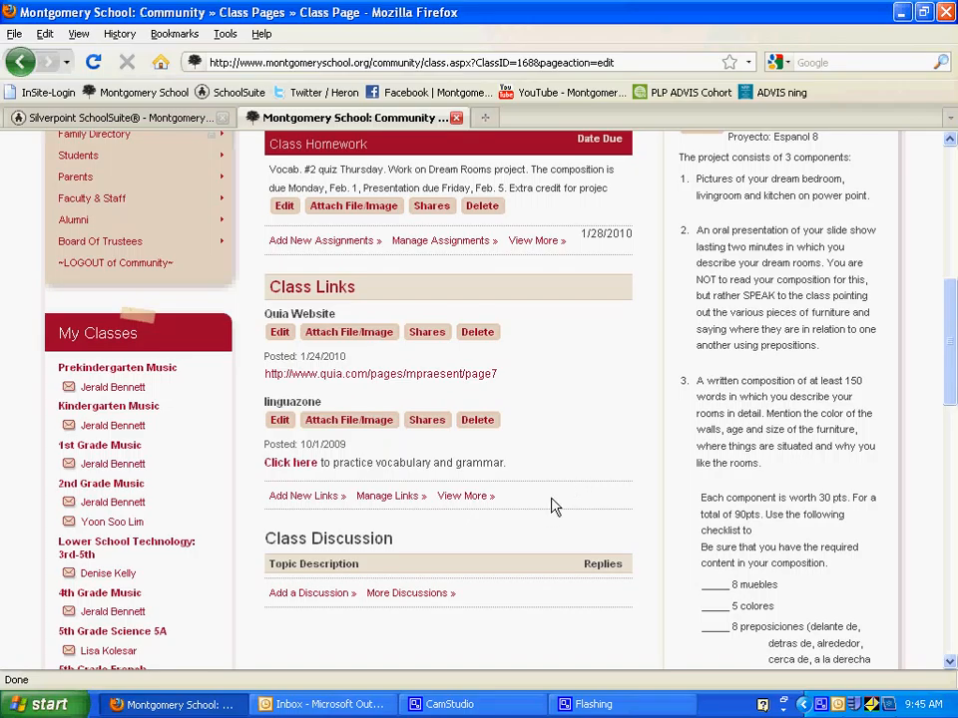
{"action": "scroll", "coordinate": [600, 400], "scroll_direction": "up", "scroll_amount": 4}
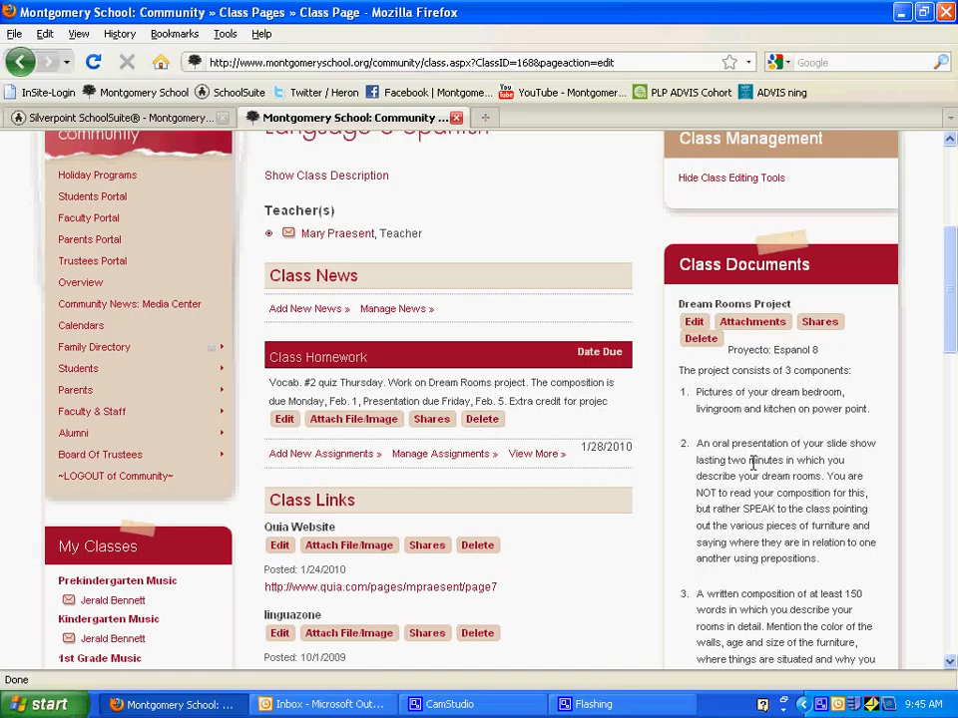
{"action": "scroll", "coordinate": [598, 529], "scroll_direction": "down", "scroll_amount": 3}
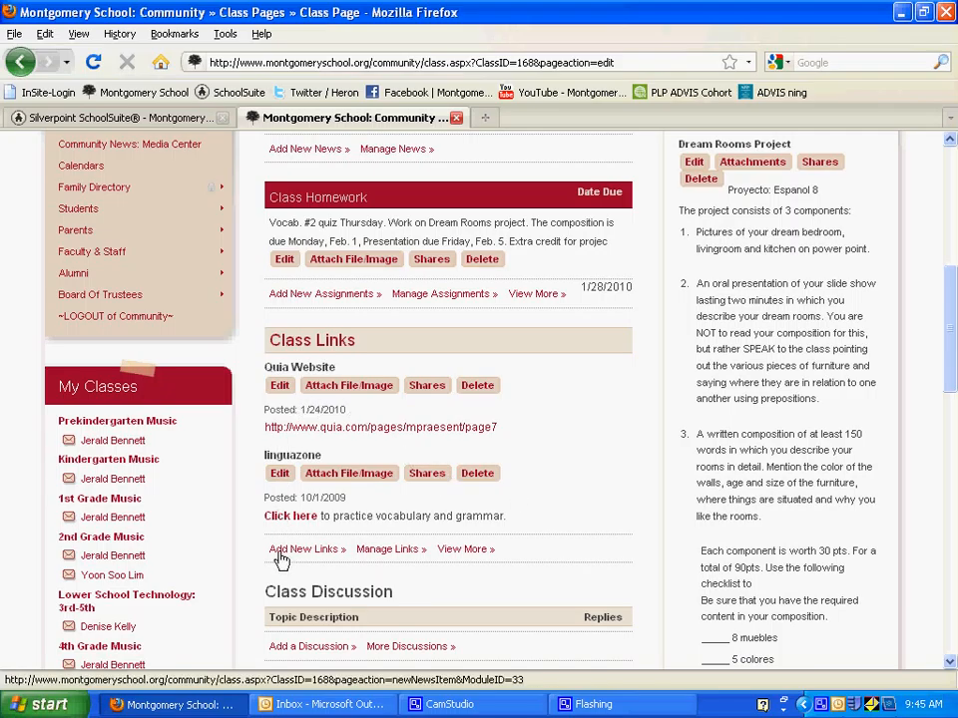
{"action": "left_click", "coordinate": [329, 550]}
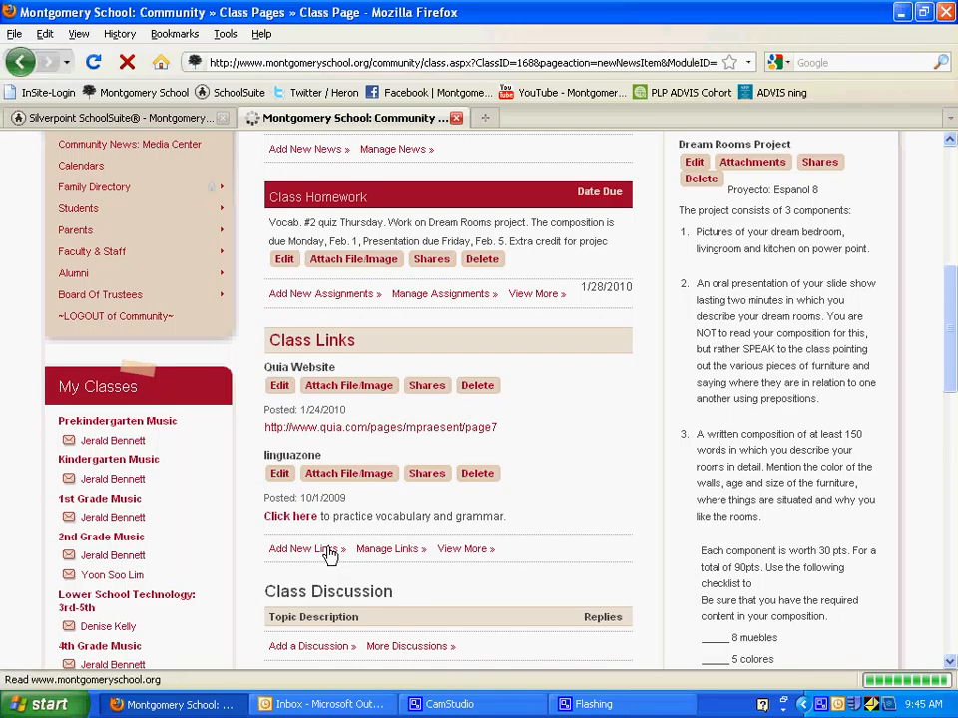
Step: Title the new Class Links entry "NEW Homework"
{"action": "scroll", "coordinate": [532, 515], "scroll_direction": "down", "scroll_amount": 3}
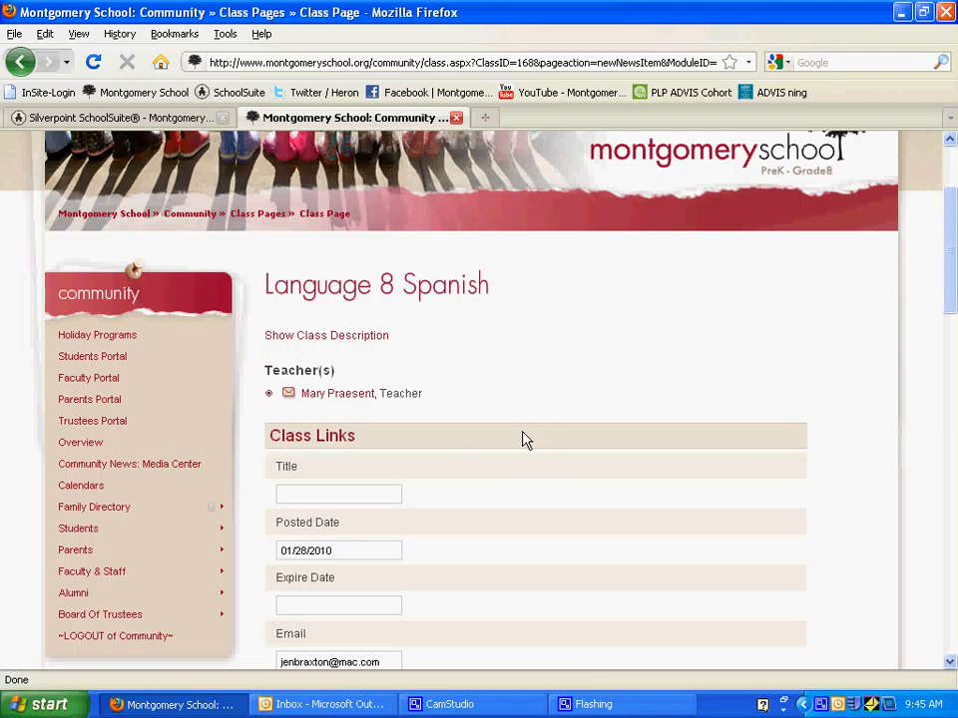
{"action": "scroll", "coordinate": [498, 443], "scroll_direction": "down", "scroll_amount": 2}
{"action": "left_click", "coordinate": [360, 386]}
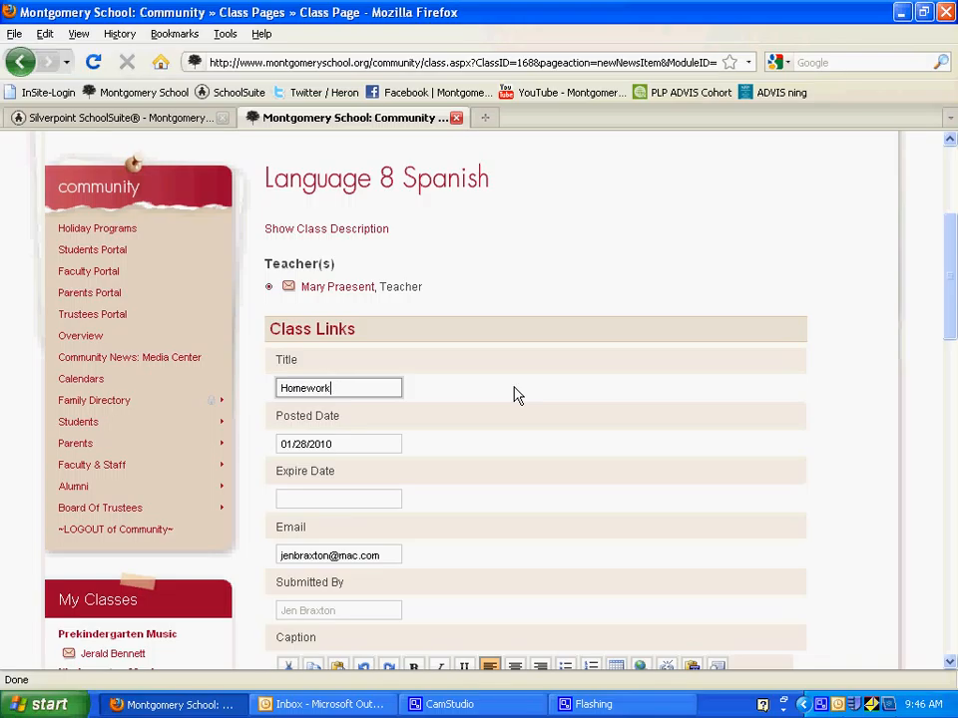
{"action": "type", "text": "NEW"}
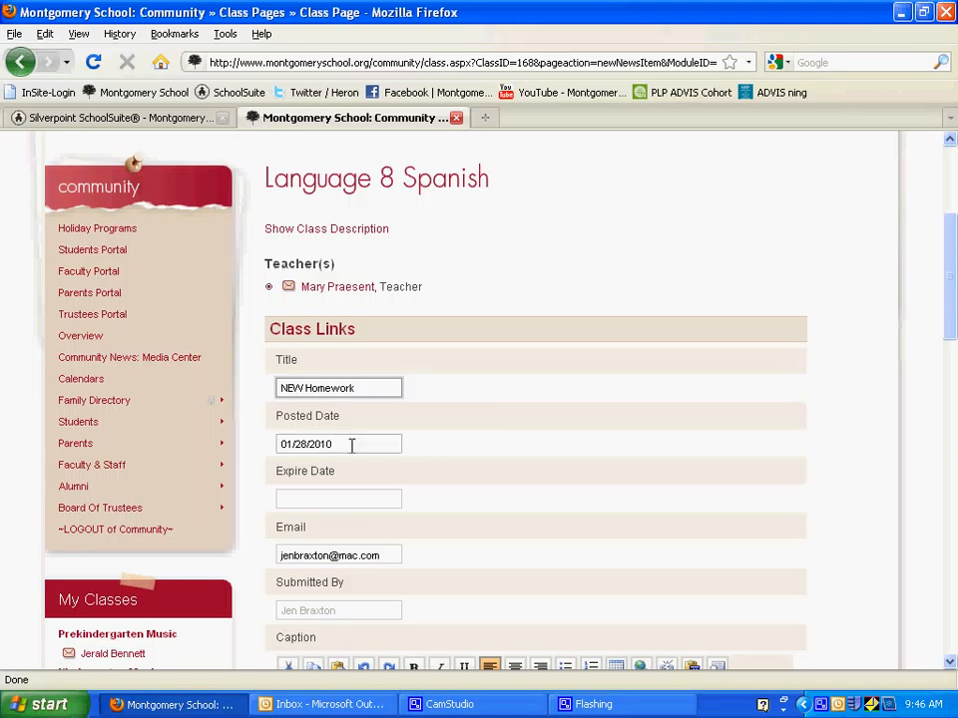
{"action": "scroll", "coordinate": [477, 508], "scroll_direction": "down", "scroll_amount": 2}
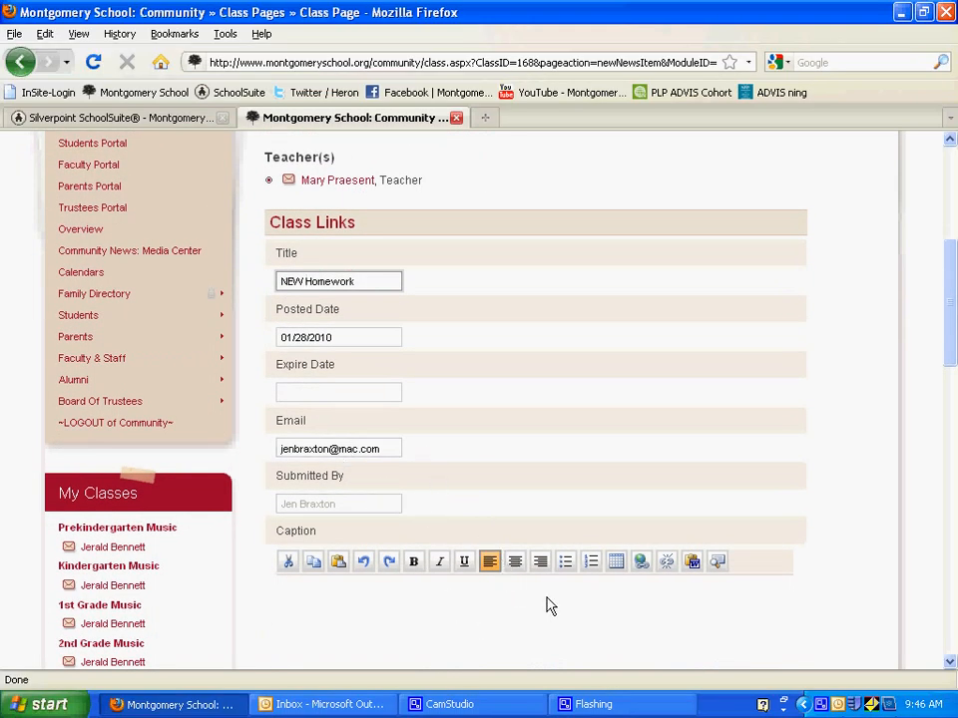
{"action": "scroll", "coordinate": [539, 605], "scroll_direction": "down", "scroll_amount": 4}
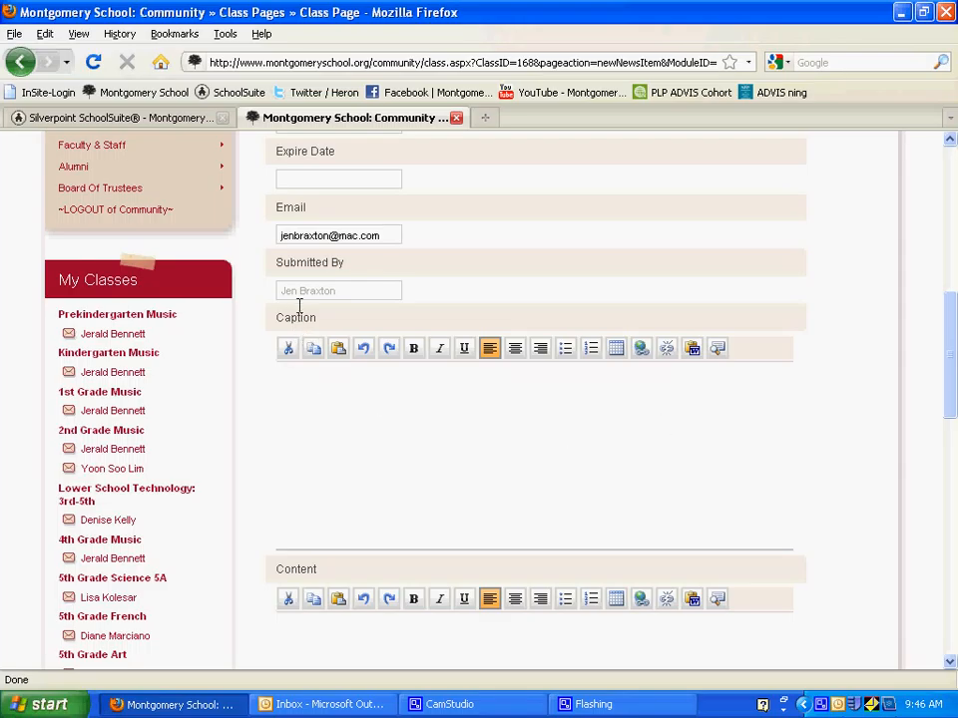
{"action": "left_click", "coordinate": [621, 453]}
{"action": "left_click", "coordinate": [640, 349]}
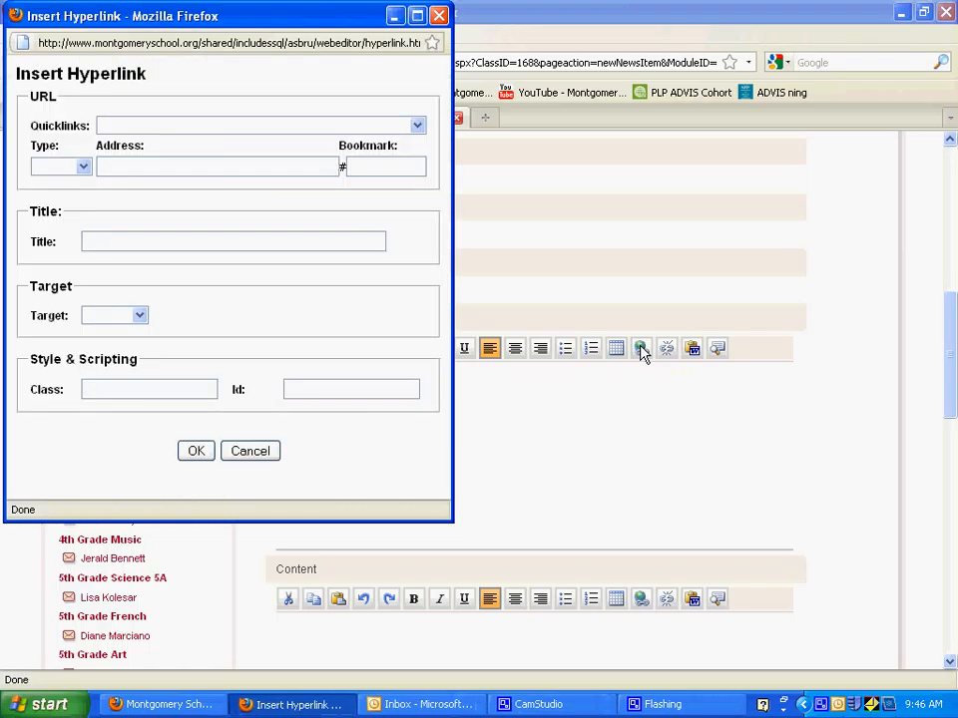
{"action": "left_click_drag", "start_coordinate": [354, 15], "coordinate": [572, 55]}
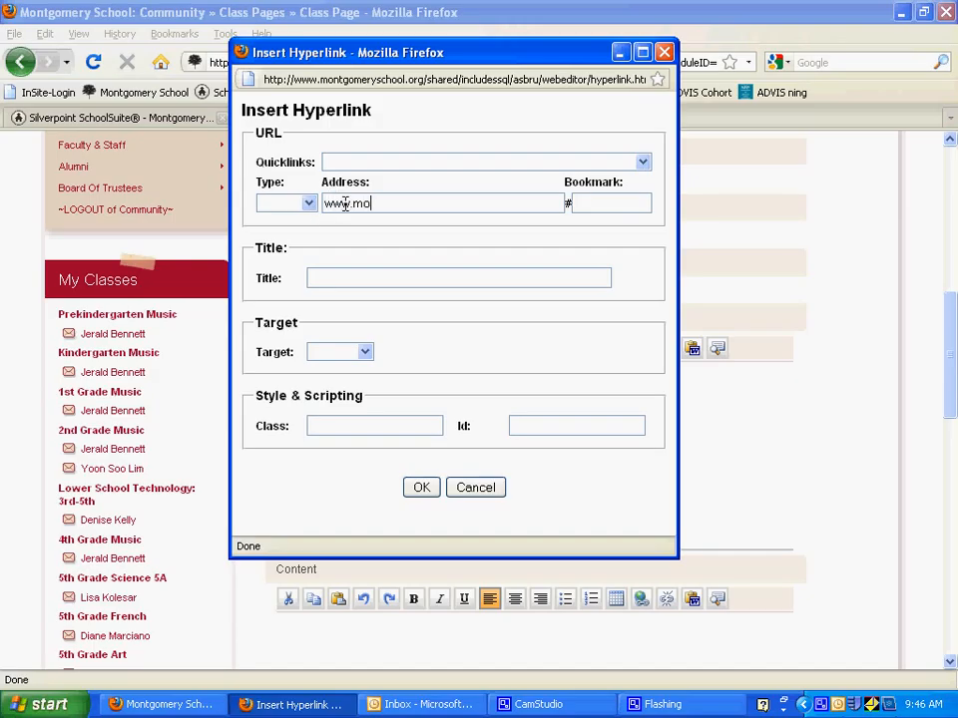
{"action": "type", "text": "gomeryschool.org"}
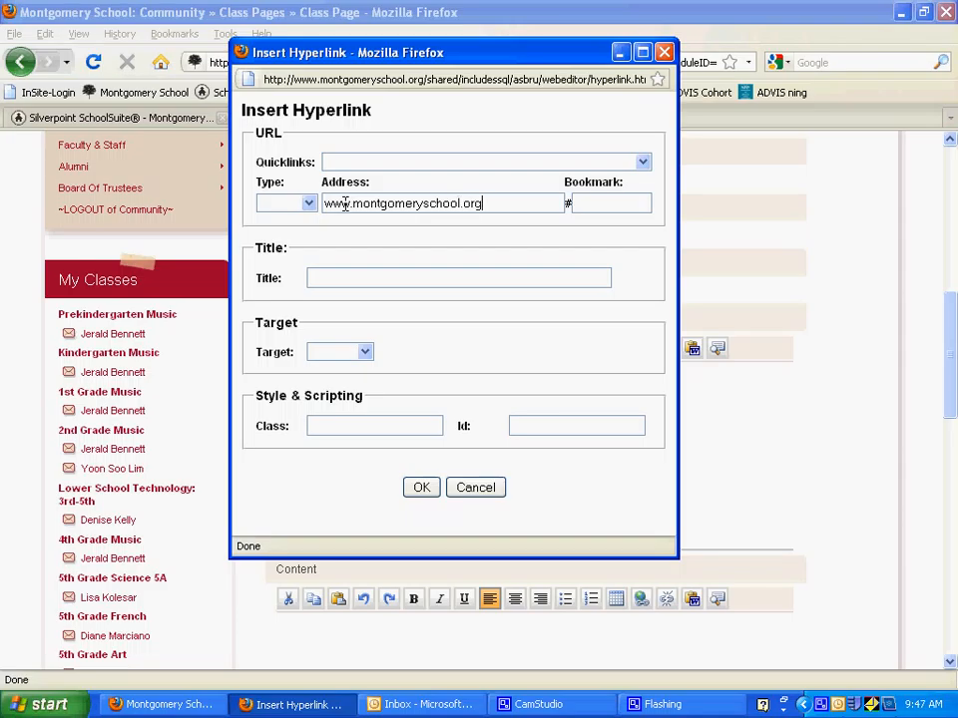
{"action": "left_click", "coordinate": [280, 204]}
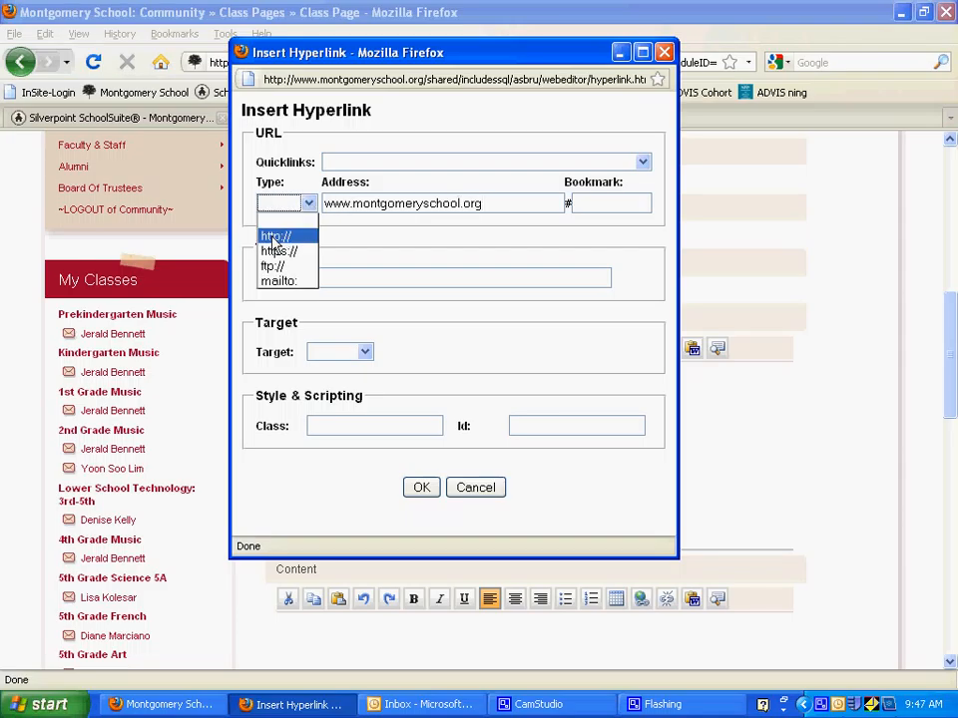
{"action": "left_click", "coordinate": [275, 240]}
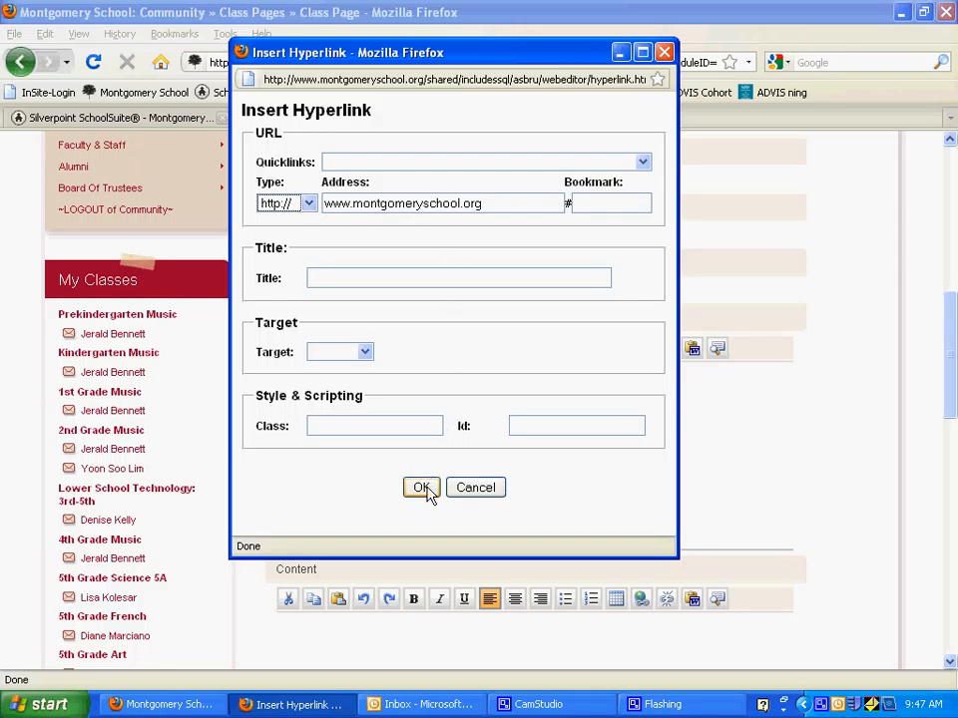
Step: Set the hyperlink's target to _blank and insert it into the Caption
{"action": "left_click", "coordinate": [493, 202]}
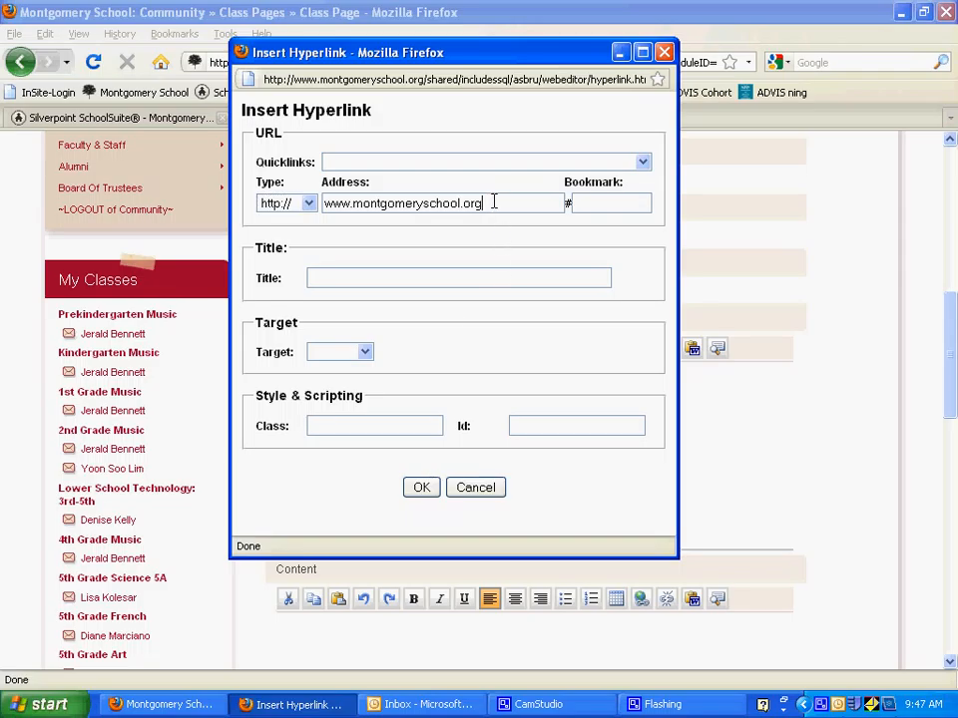
{"action": "left_click_drag", "start_coordinate": [493, 202], "coordinate": [327, 196]}
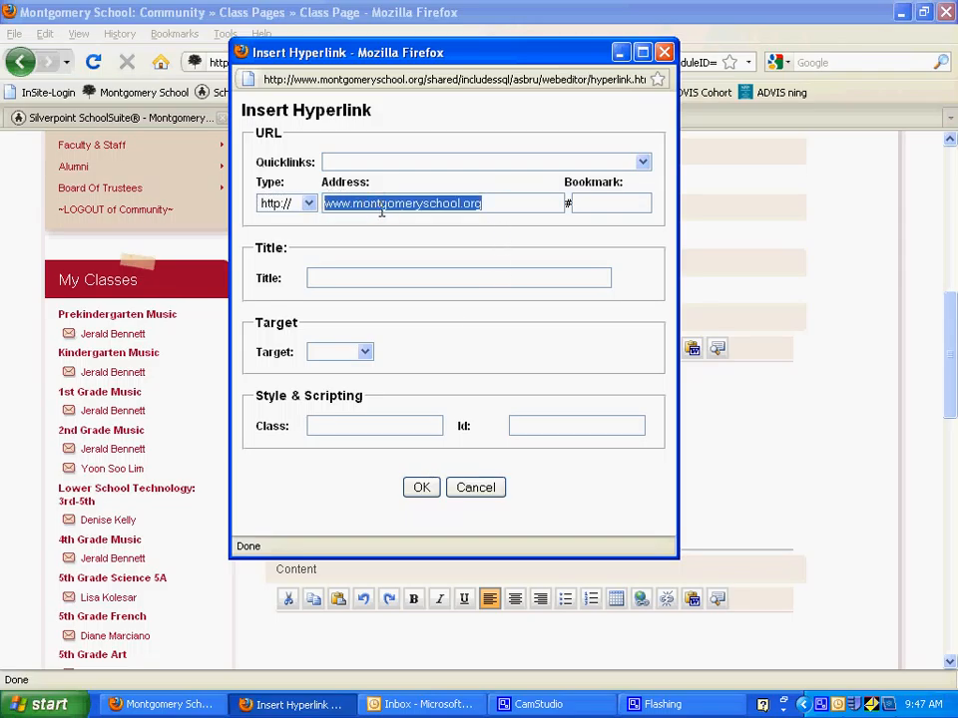
{"action": "left_click", "coordinate": [438, 238]}
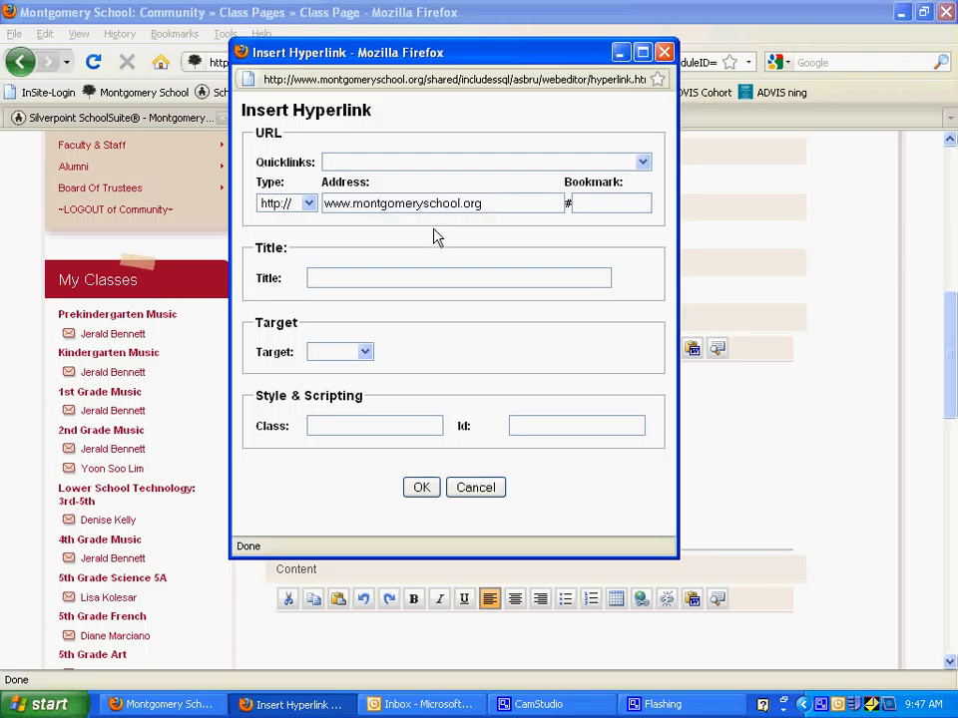
{"action": "left_click", "coordinate": [366, 354]}
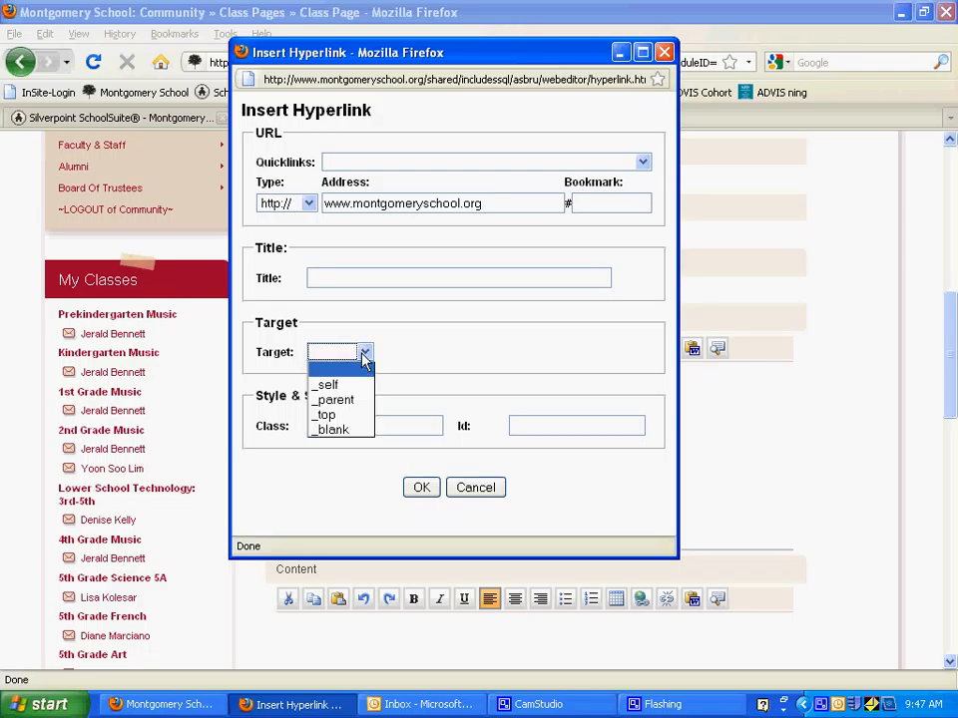
{"action": "left_click", "coordinate": [335, 431]}
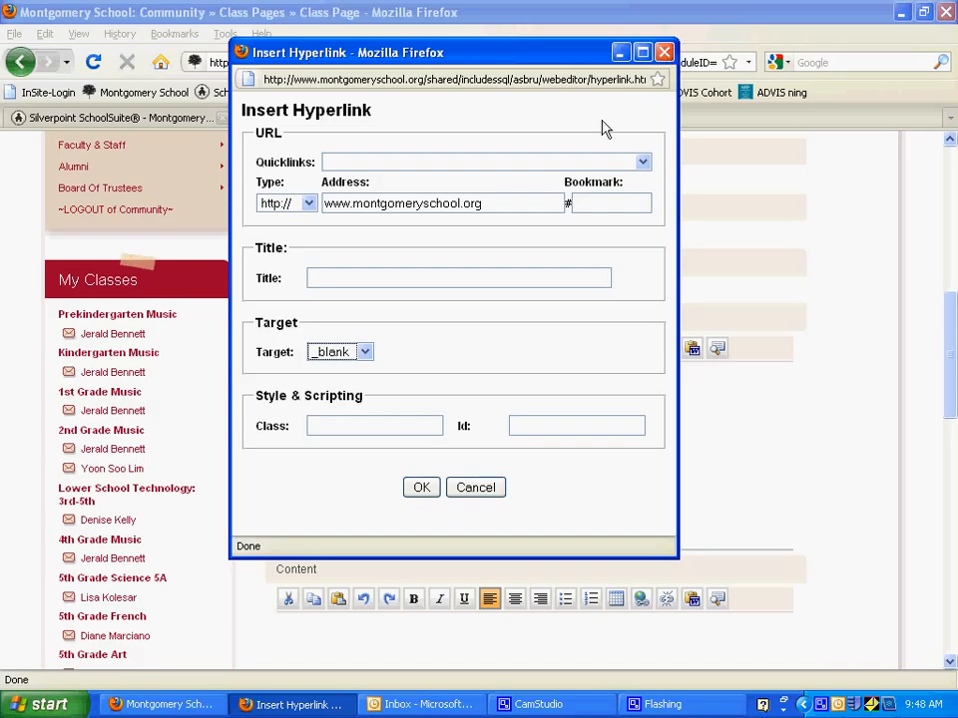
{"action": "left_click", "coordinate": [423, 489]}
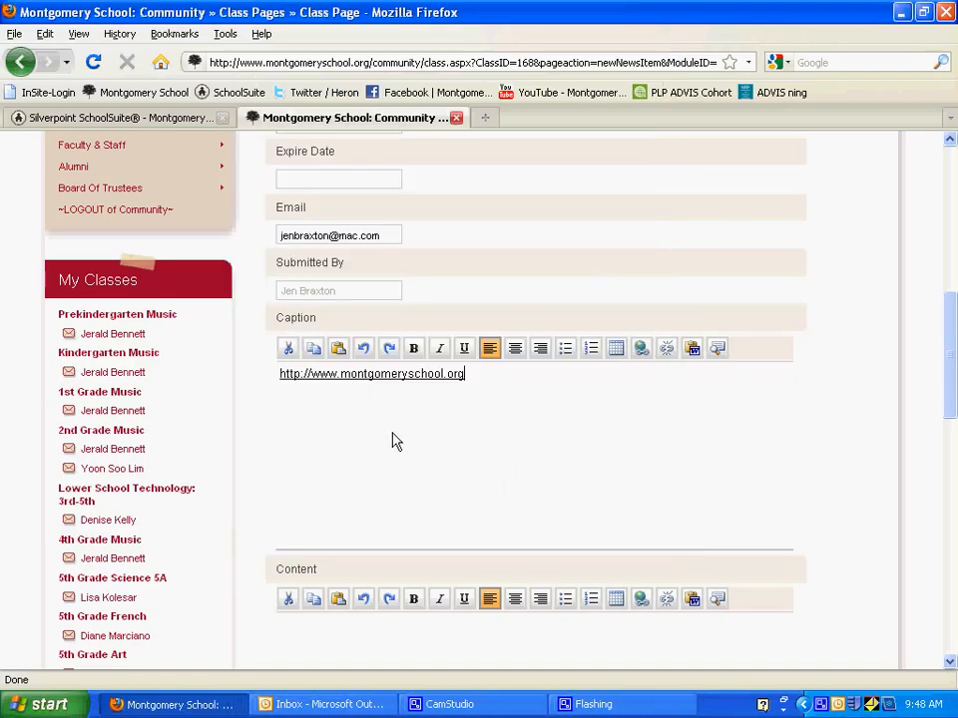
Step: Insert a blank line above the link in the Caption
{"action": "scroll", "coordinate": [543, 499], "scroll_direction": "down", "scroll_amount": 4}
{"action": "scroll", "coordinate": [543, 493], "scroll_direction": "down", "scroll_amount": 3}
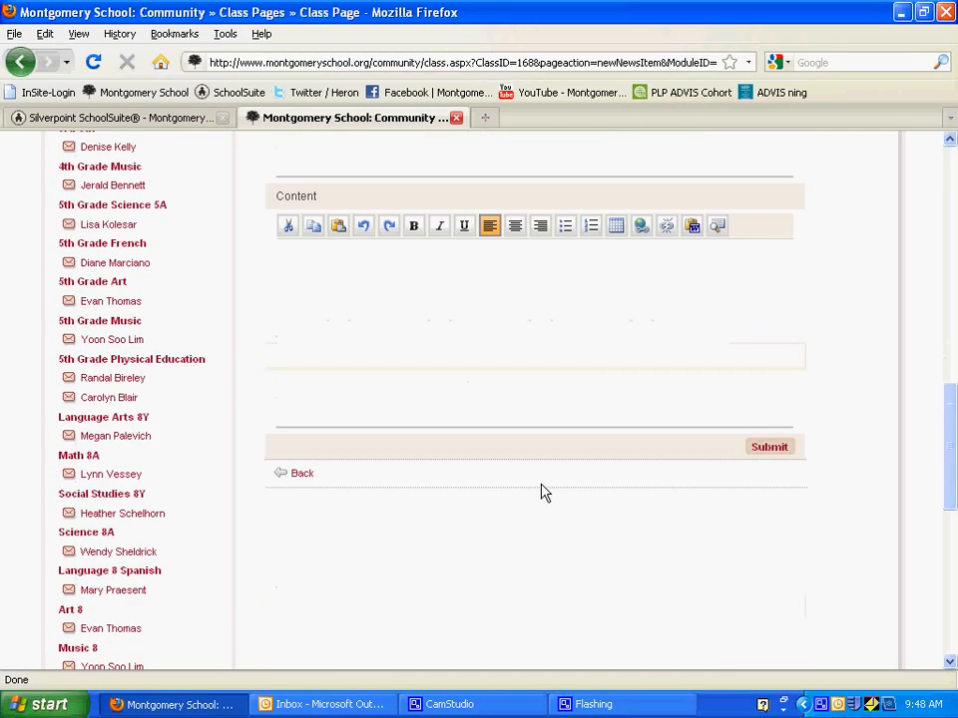
{"action": "scroll", "coordinate": [696, 299], "scroll_direction": "up", "scroll_amount": 4}
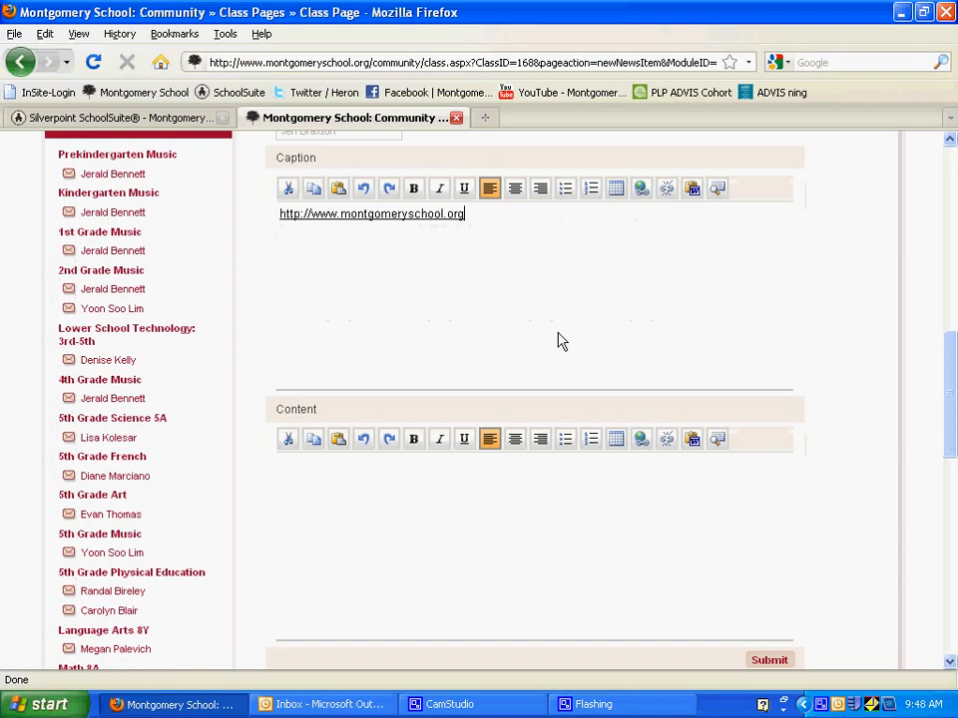
{"action": "left_click", "coordinate": [462, 258]}
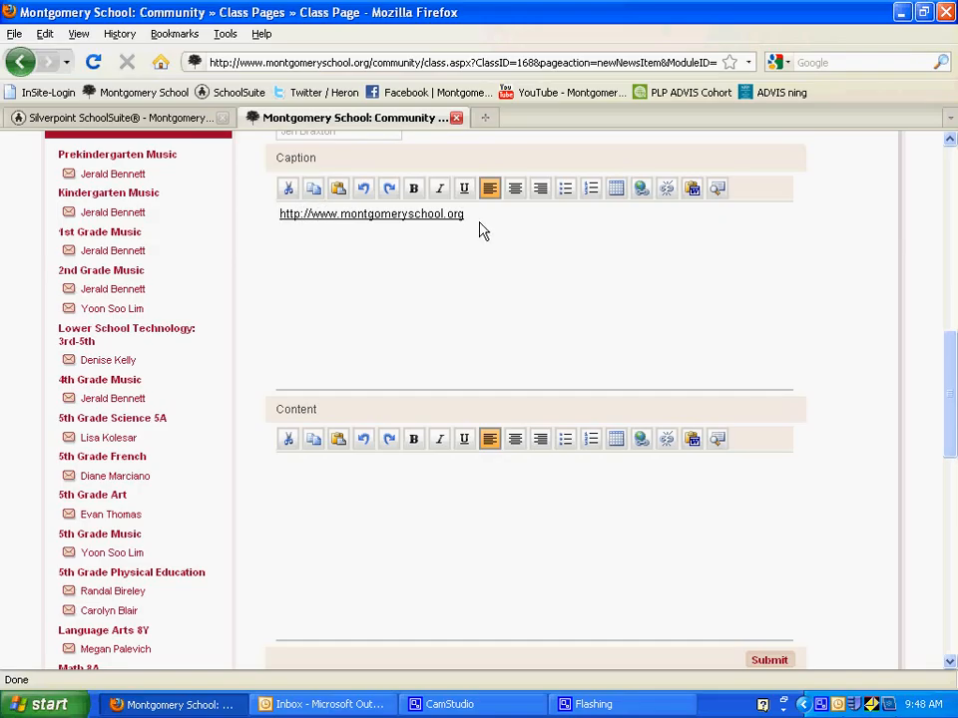
{"action": "key", "text": "Home"}
{"action": "key", "text": "Return"}
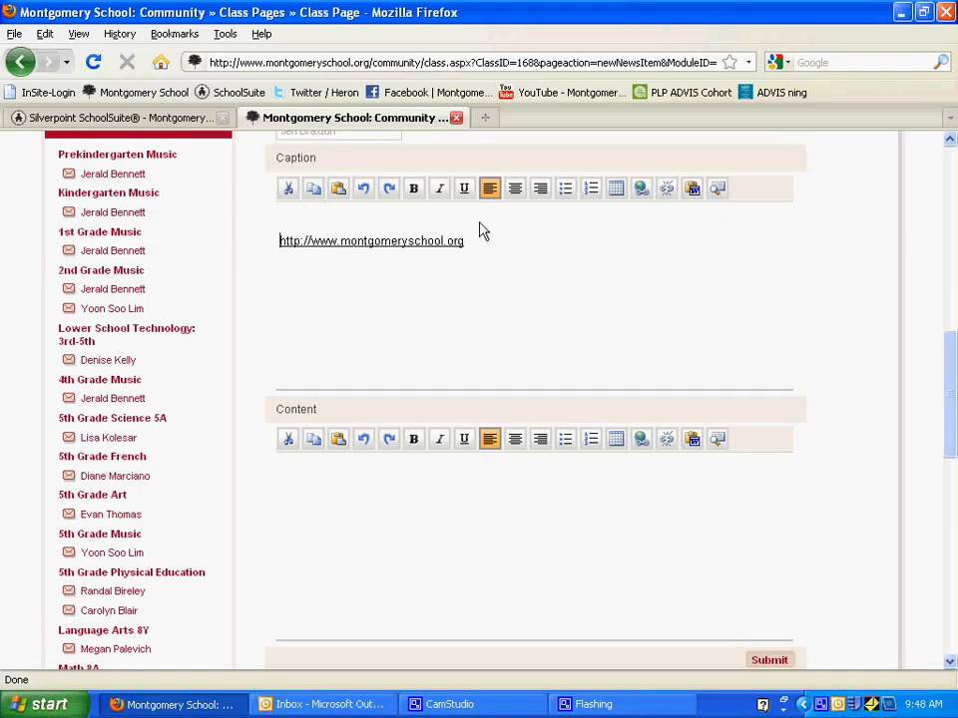
Step: Add the text "click here for NEW homework" on a new line below the link in the Caption
{"action": "left_click", "coordinate": [483, 246]}
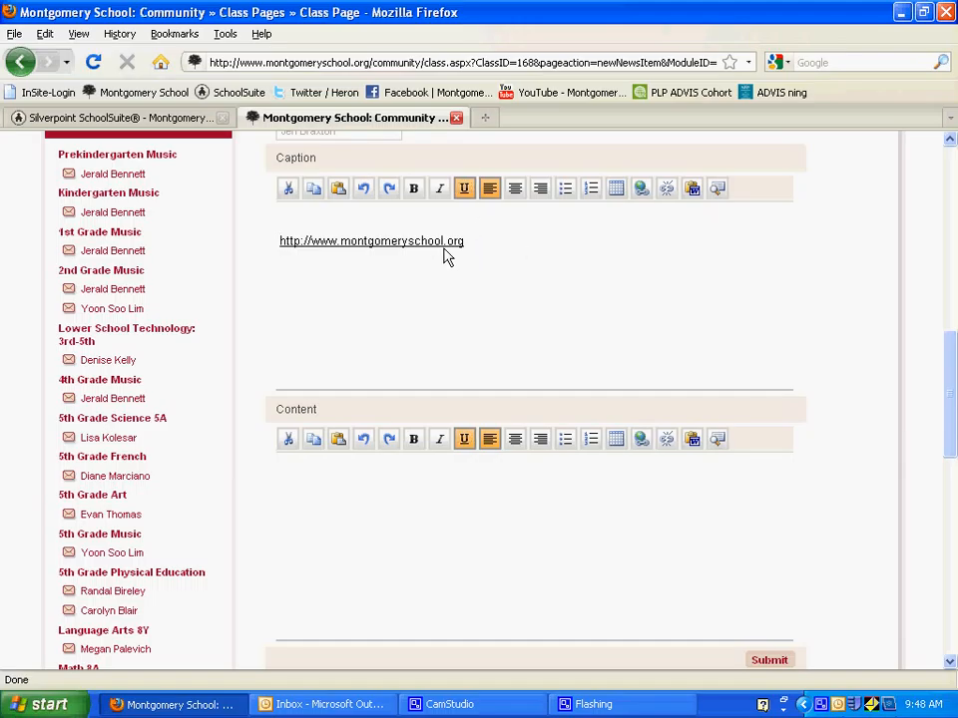
{"action": "key", "text": "Return"}
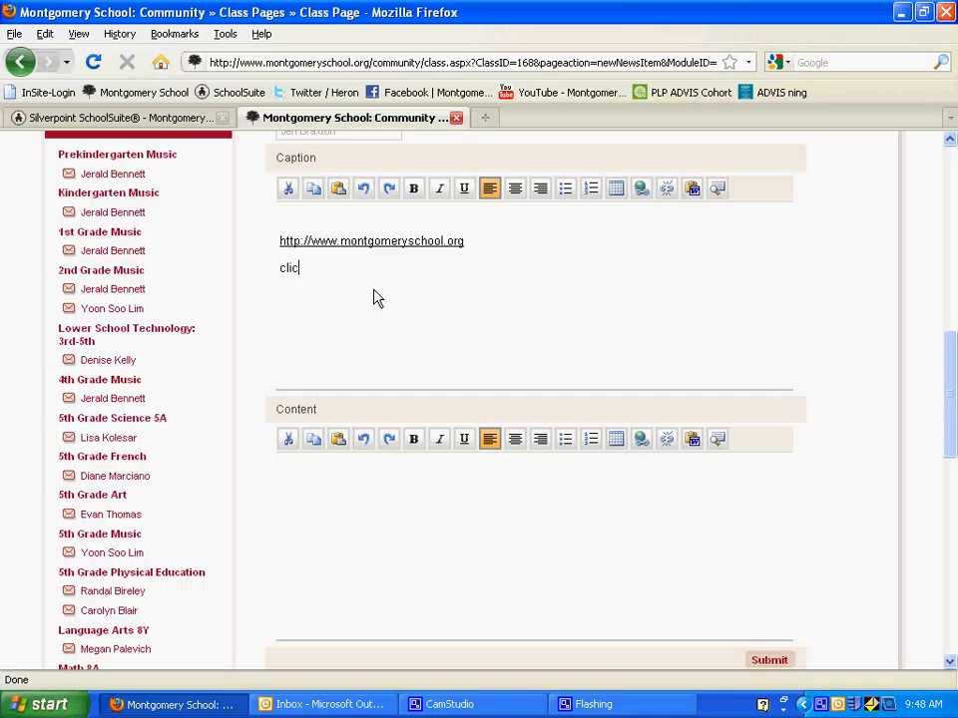
{"action": "type", "text": "click hret"}
{"action": "key", "text": "BackSpace"}
{"action": "key", "text": "BackSpace"}
{"action": "type", "text": "ere for NEW homew"}
{"action": "left_click_drag", "start_coordinate": [437, 268], "coordinate": [353, 274]}
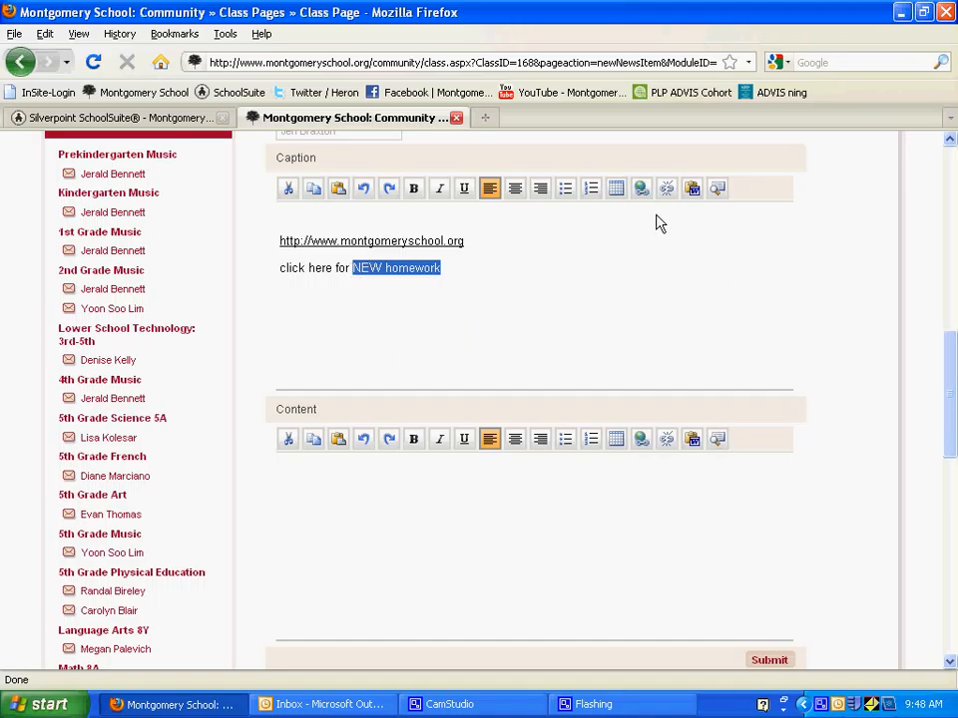
{"action": "left_click", "coordinate": [642, 191]}
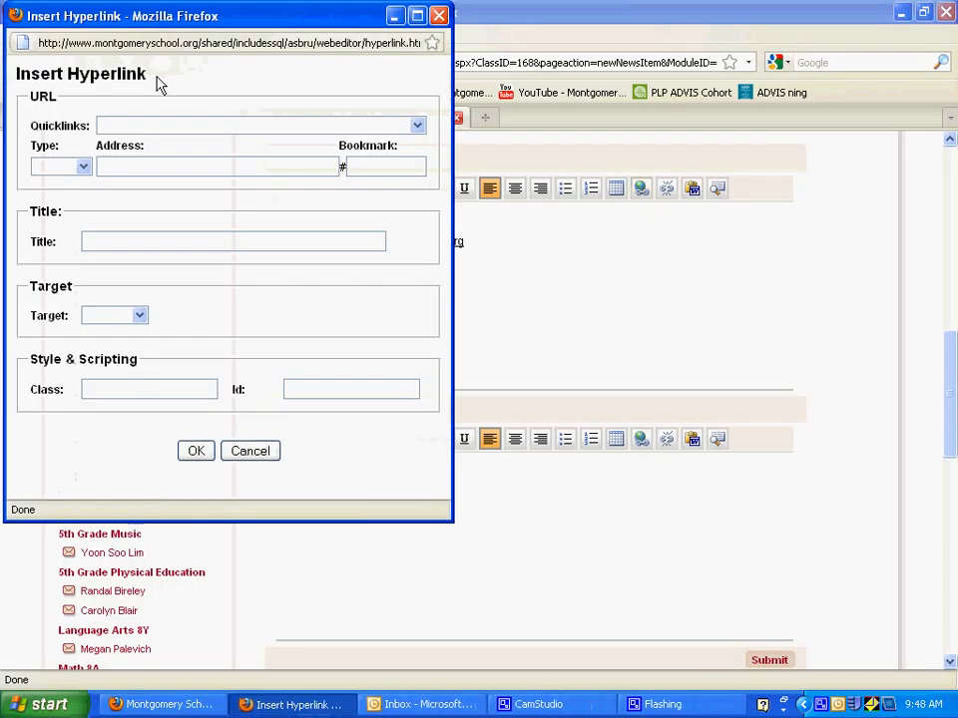
{"action": "left_click", "coordinate": [83, 167]}
{"action": "left_click", "coordinate": [60, 199]}
{"action": "left_click", "coordinate": [117, 166]}
{"action": "type", "text": "www.mont"}
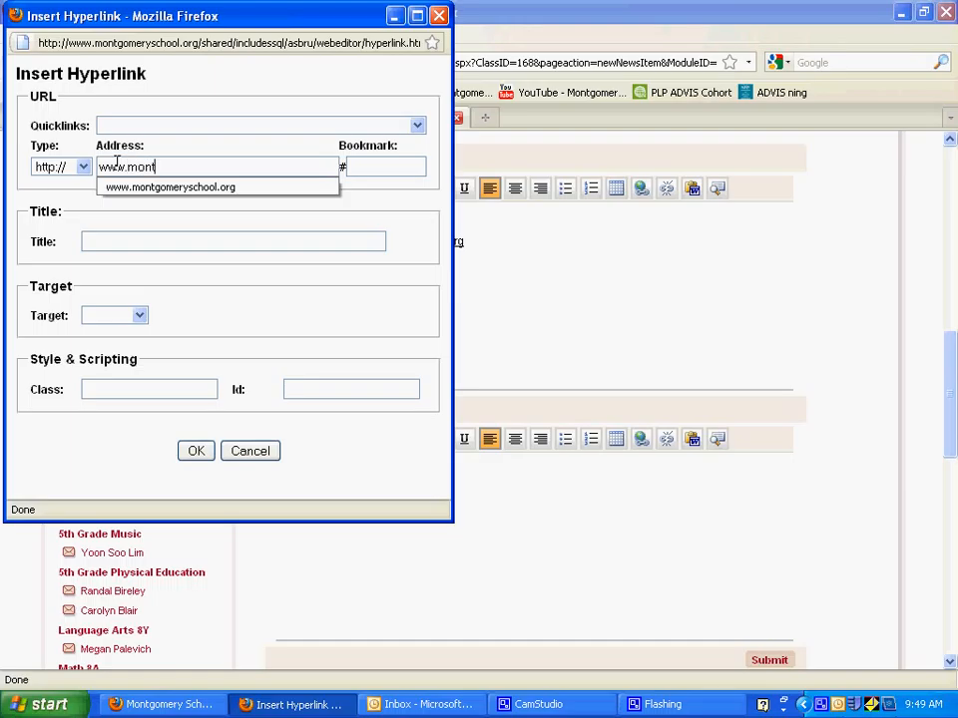
{"action": "type", "text": "gomeryschool.org"}
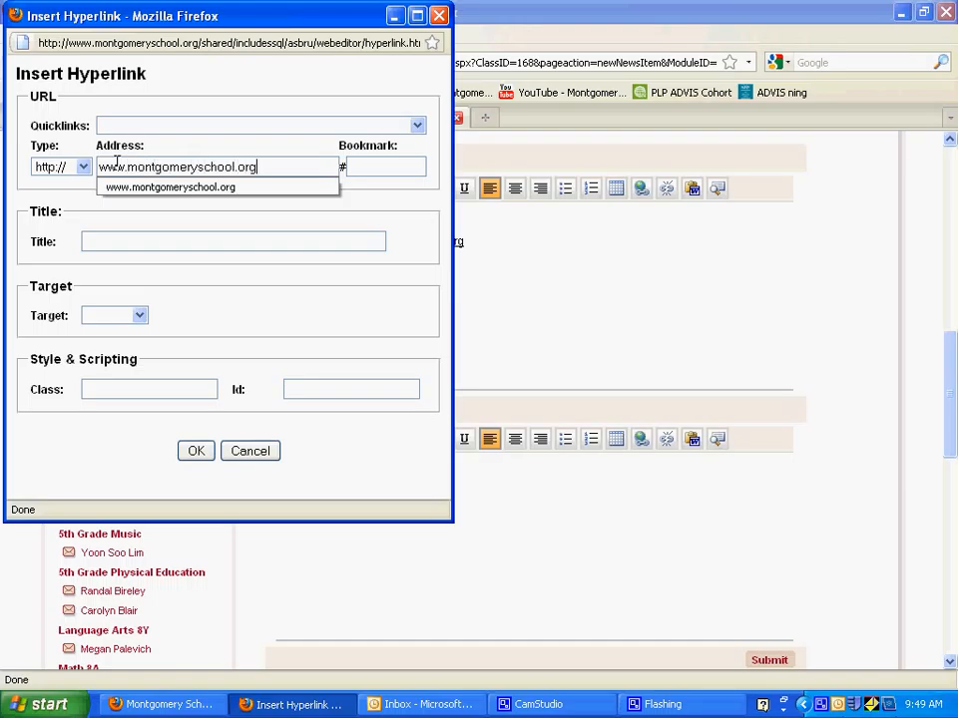
{"action": "left_click", "coordinate": [172, 193]}
{"action": "left_click", "coordinate": [140, 315]}
{"action": "left_click", "coordinate": [107, 345]}
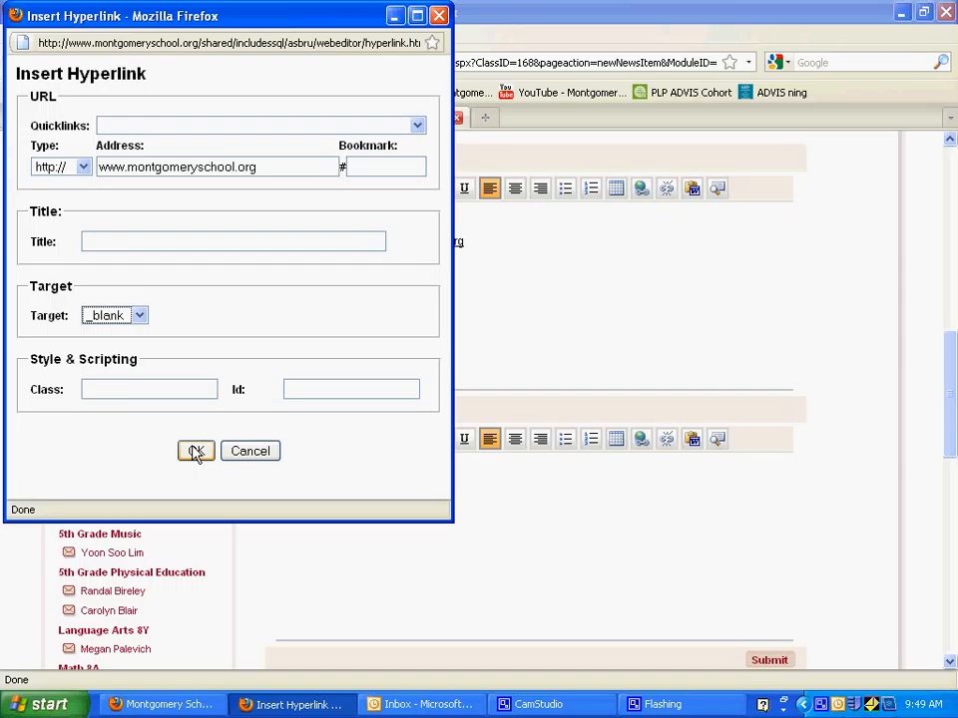
{"action": "left_click", "coordinate": [195, 452]}
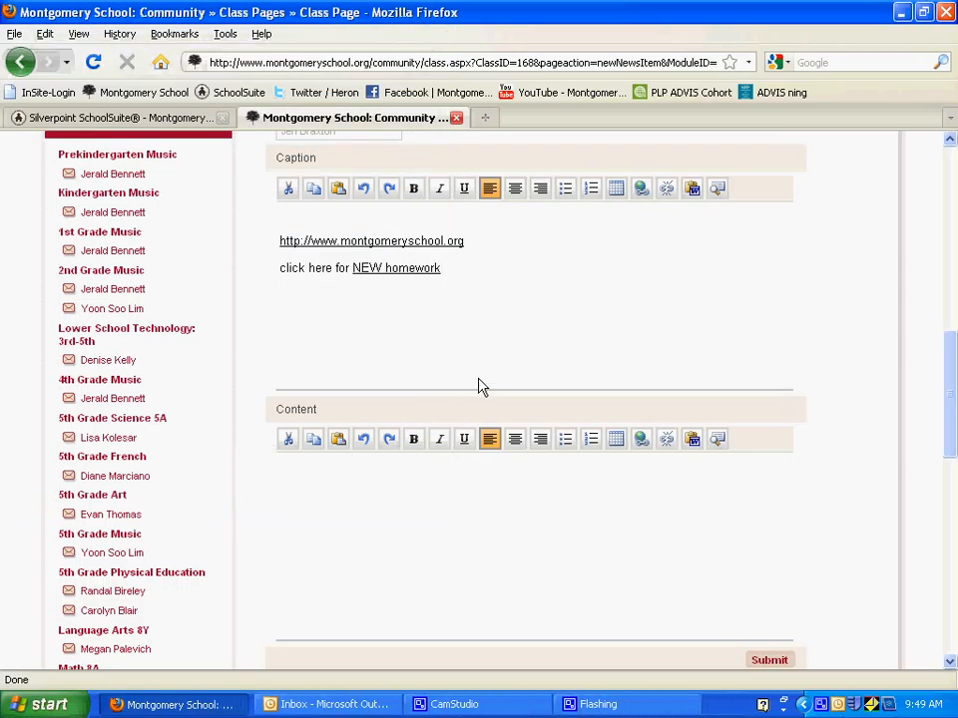
Step: Submit the new Class Links entry and hide the class editing tools on the Language 8 Spanish page
{"action": "scroll", "coordinate": [568, 331], "scroll_direction": "down", "scroll_amount": 5}
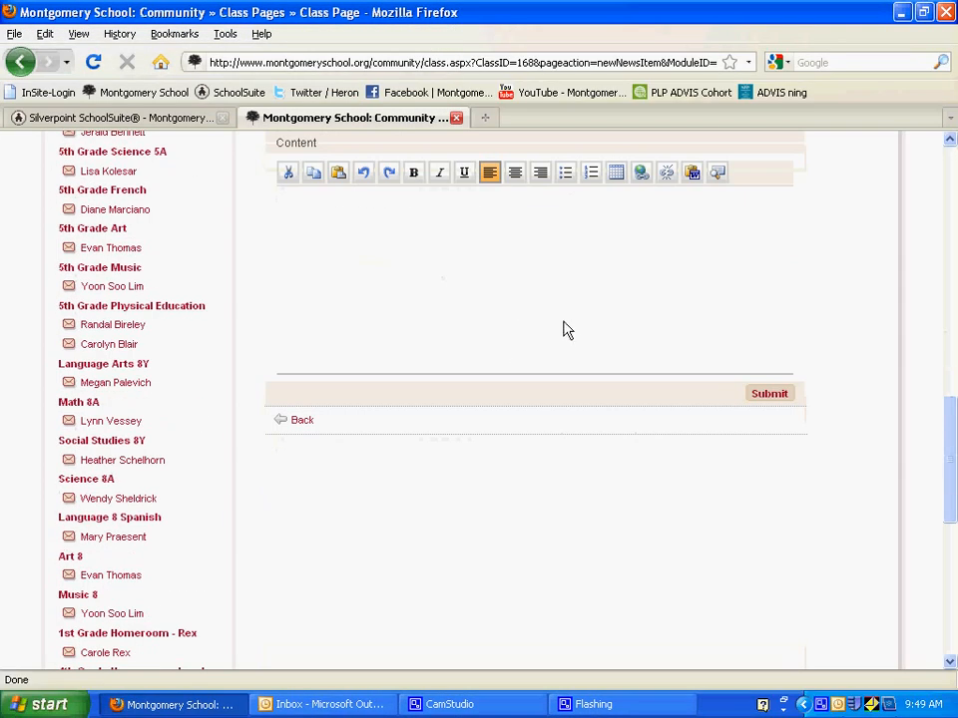
{"action": "left_click", "coordinate": [767, 342]}
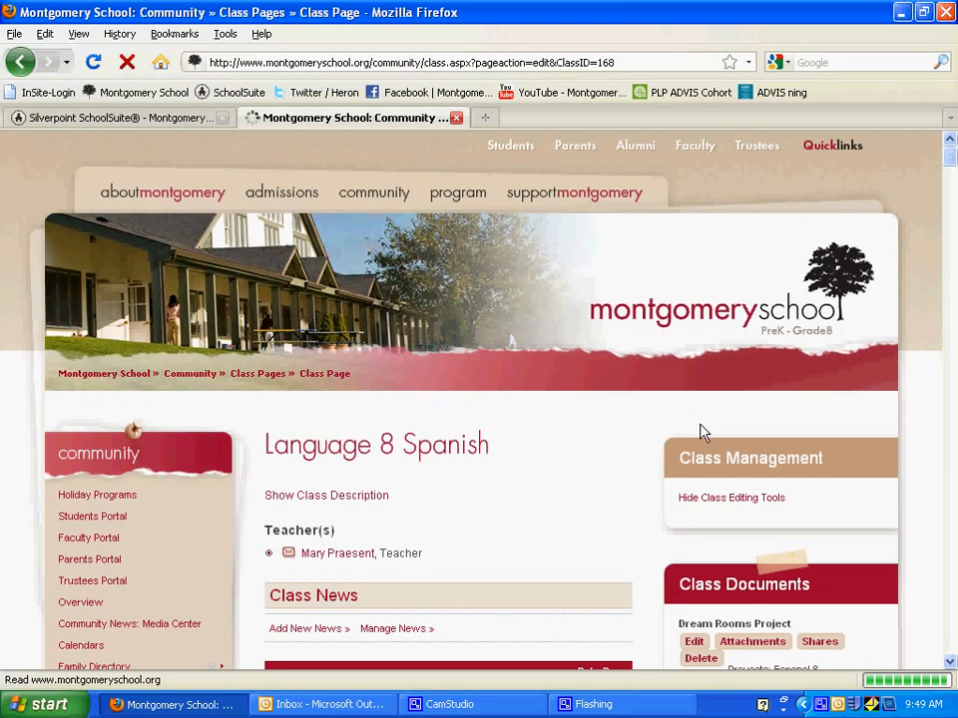
{"action": "scroll", "coordinate": [555, 432], "scroll_direction": "down", "scroll_amount": 3}
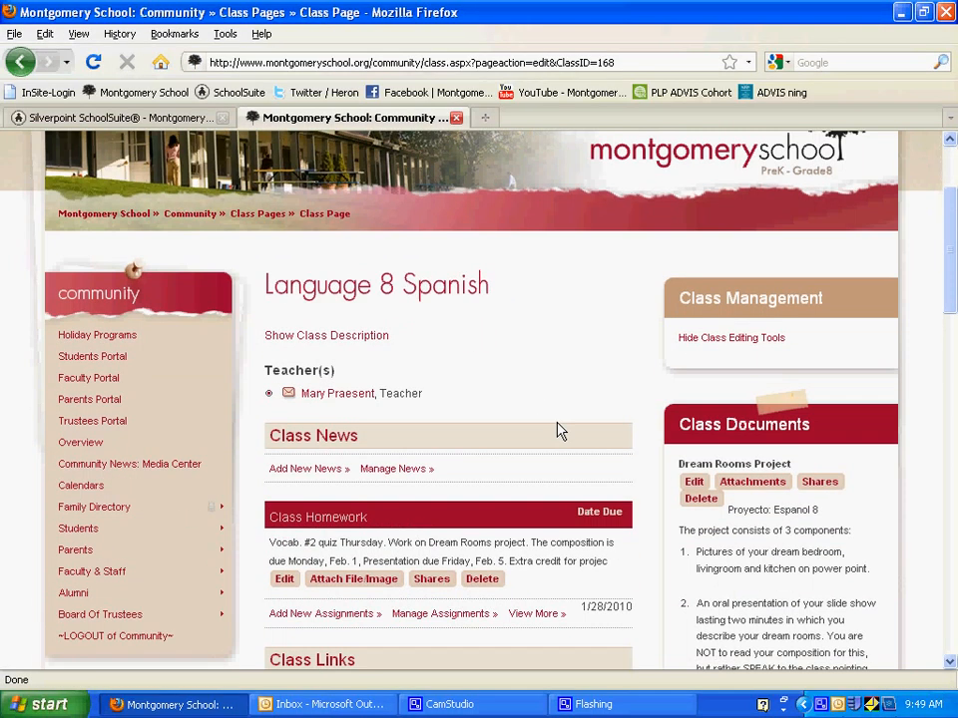
{"action": "left_click", "coordinate": [739, 338]}
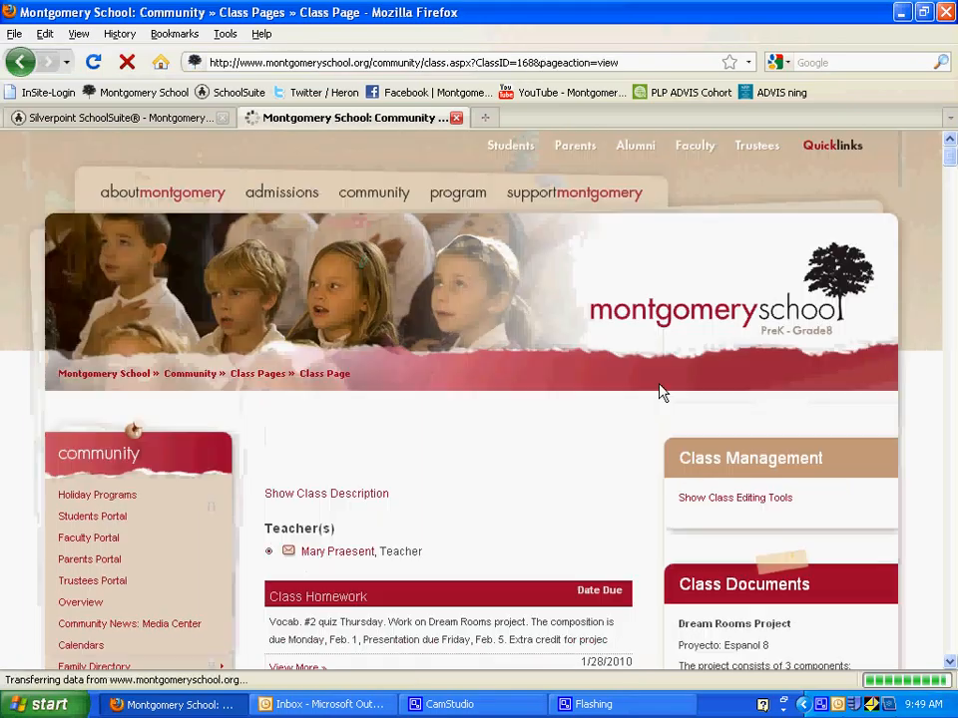
Step: Test both links in the NEW Homework entry under Class Links, closing the page each one opens
{"action": "scroll", "coordinate": [599, 394], "scroll_direction": "down", "scroll_amount": 5}
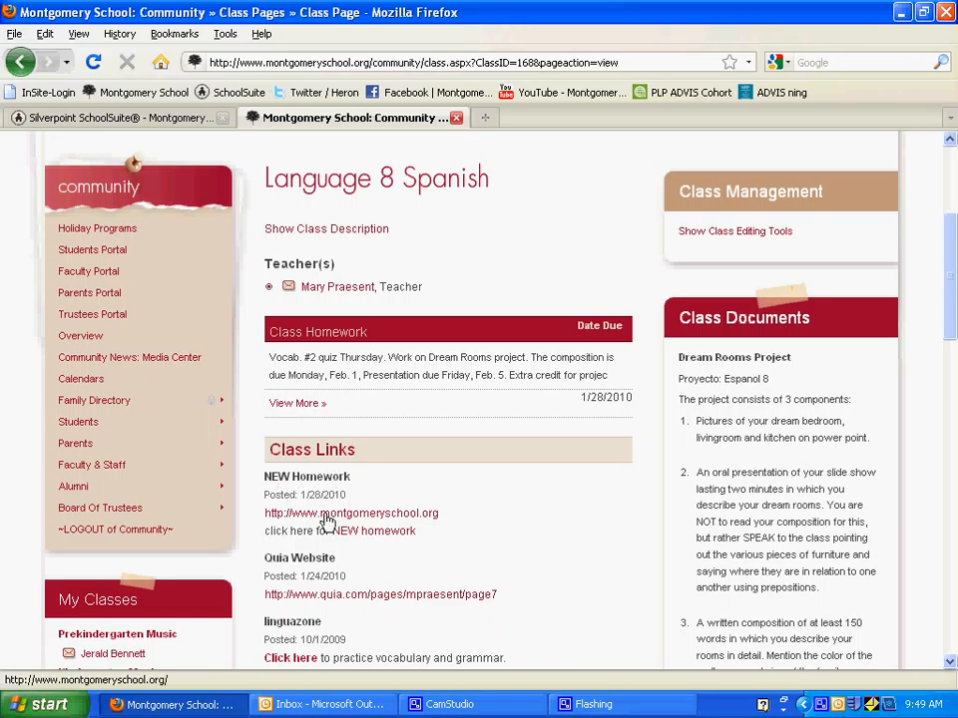
{"action": "left_click_drag", "start_coordinate": [360, 519], "coordinate": [408, 522]}
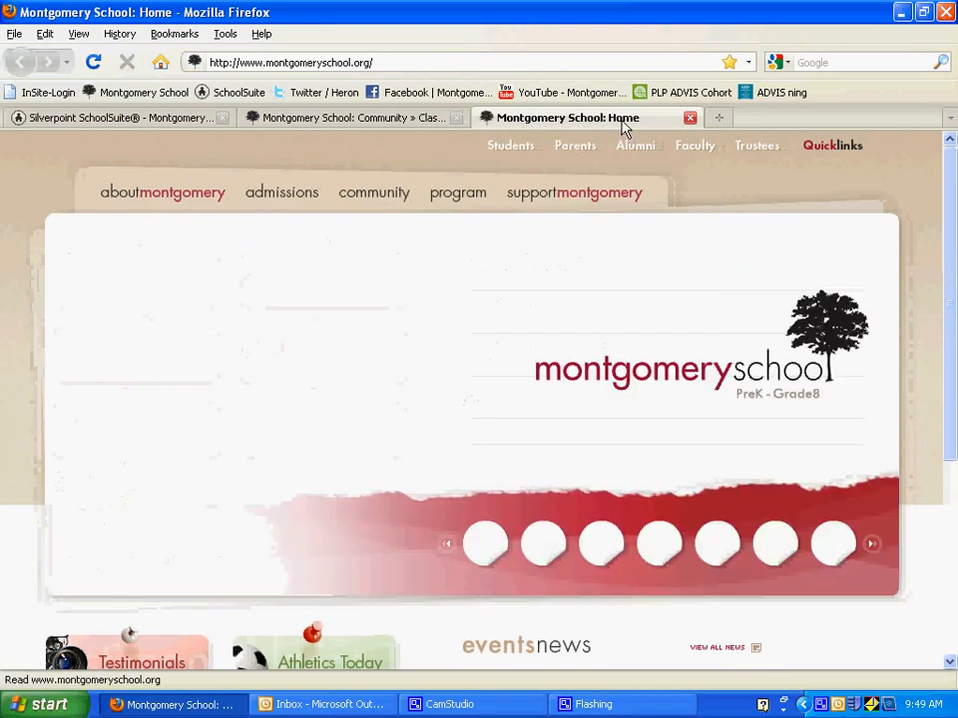
{"action": "left_click", "coordinate": [689, 120]}
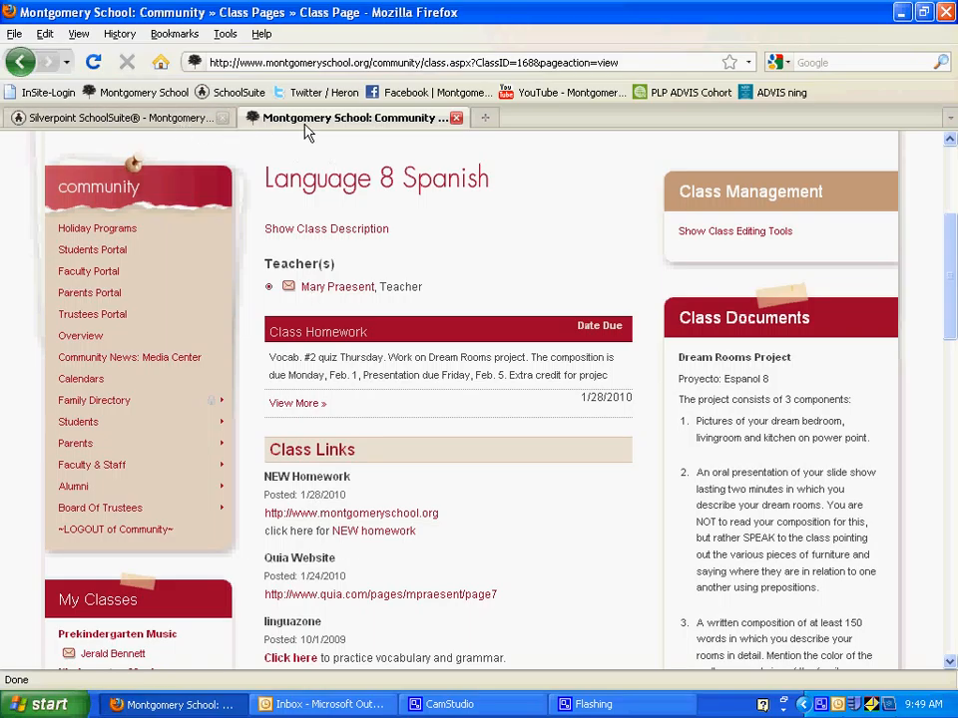
{"action": "left_click", "coordinate": [393, 533]}
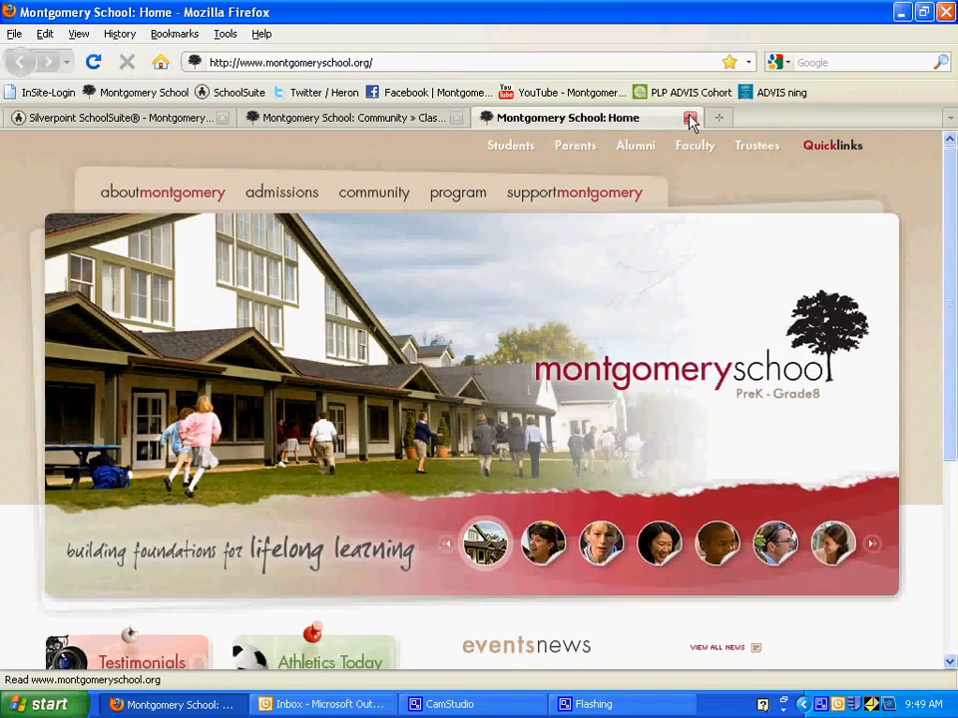
{"action": "left_click", "coordinate": [688, 119]}
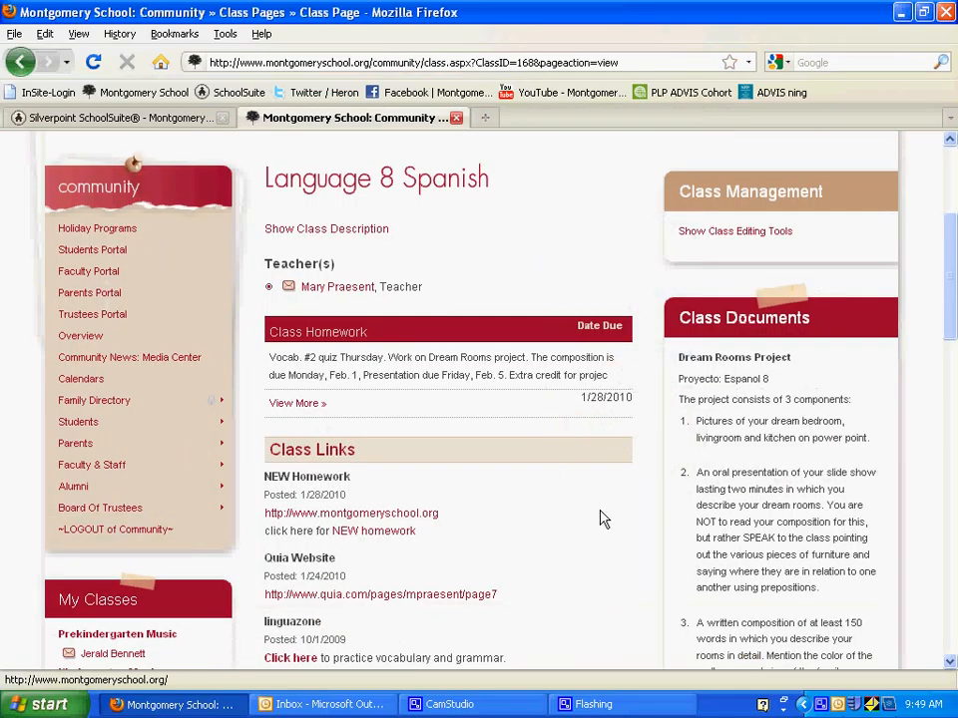
{"action": "scroll", "coordinate": [603, 518], "scroll_direction": "down", "scroll_amount": 5}
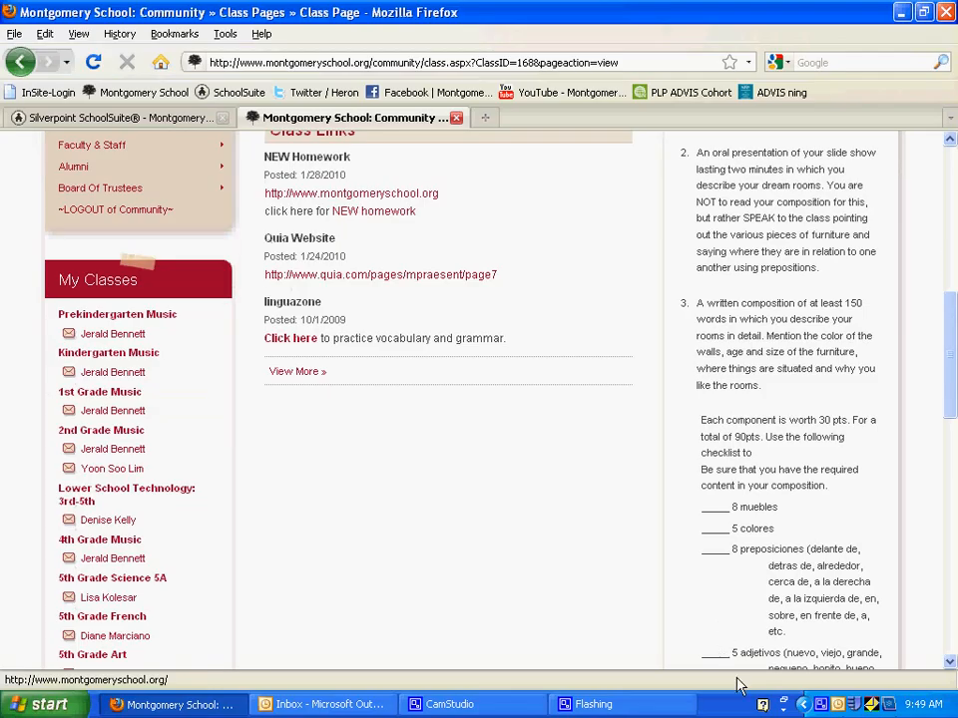
{"action": "left_click", "coordinate": [817, 706]}
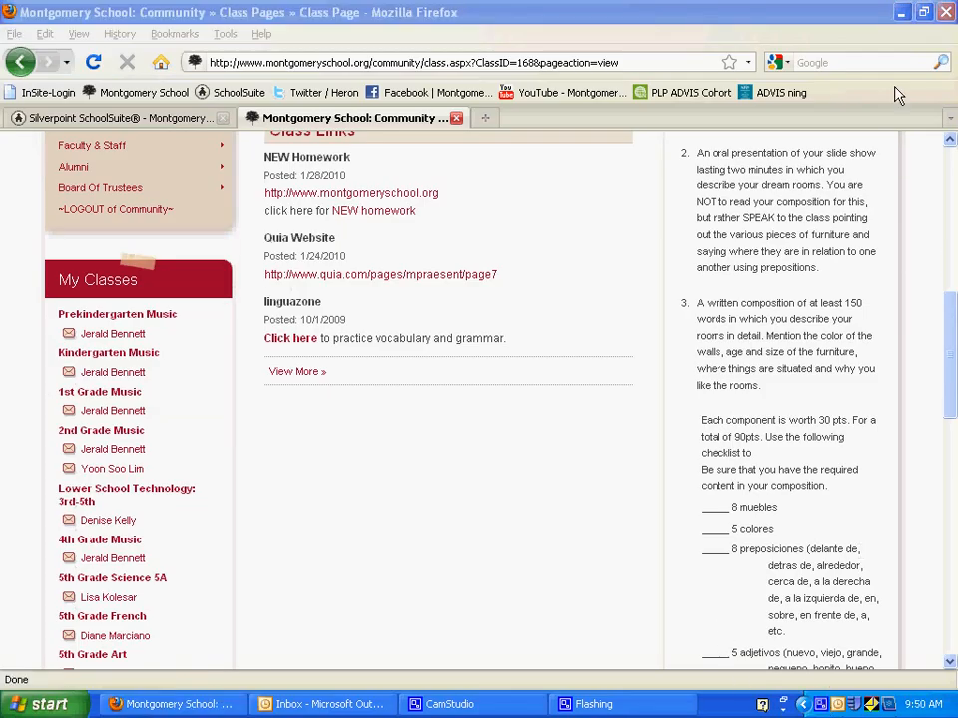
{"action": "left_click", "coordinate": [901, 13]}
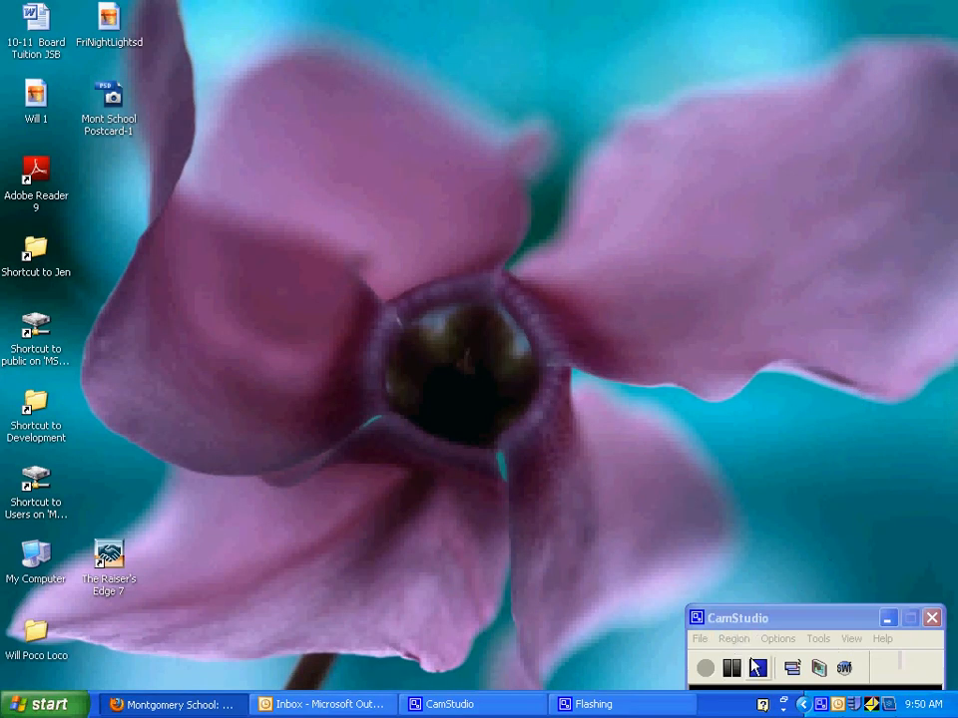